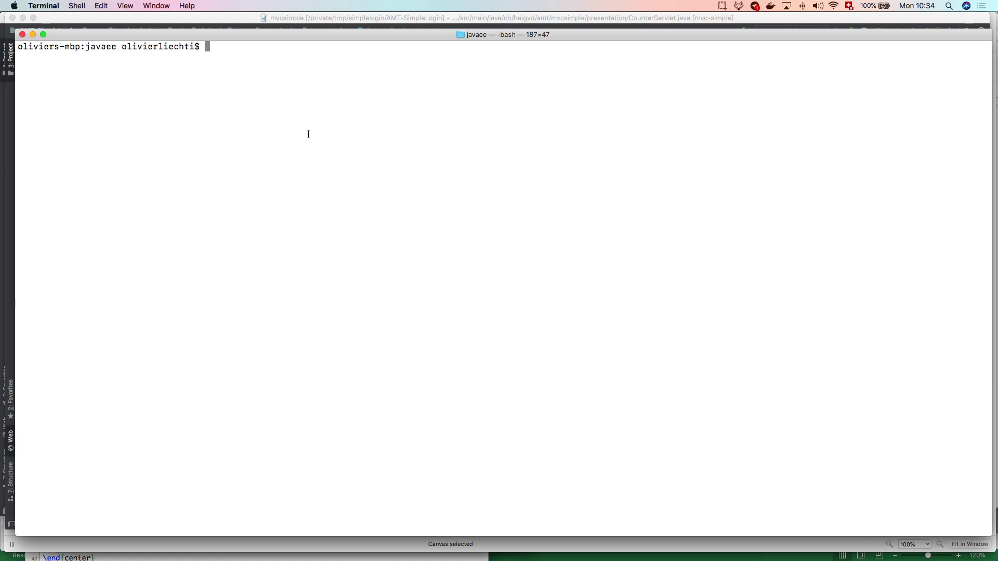
Print the current working directory and list its contents in the terminal.
{"action": "type", "text": "pwd"}
{"action": "key", "text": "Return"}
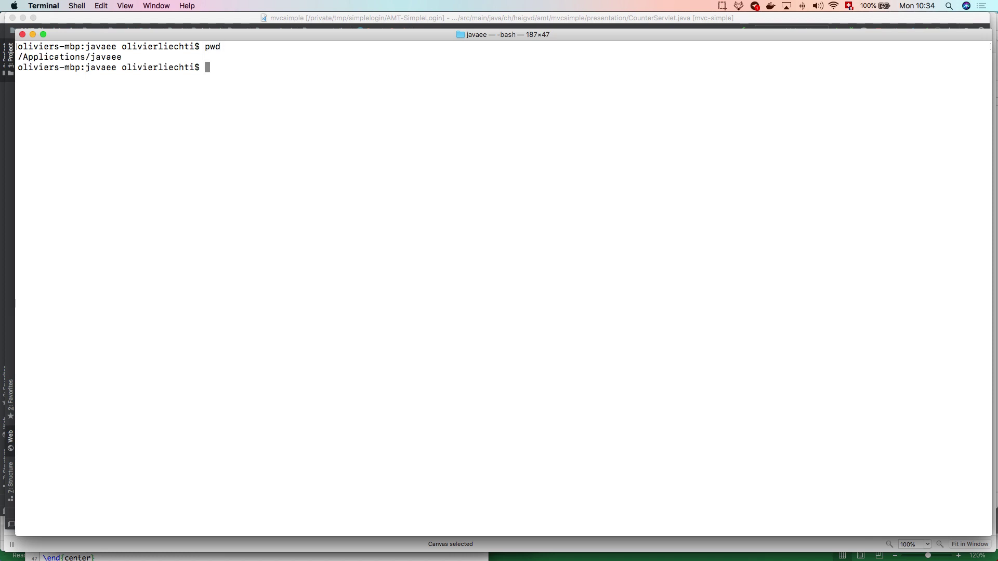
{"action": "type", "text": "ls"}
{"action": "key", "text": "Return"}
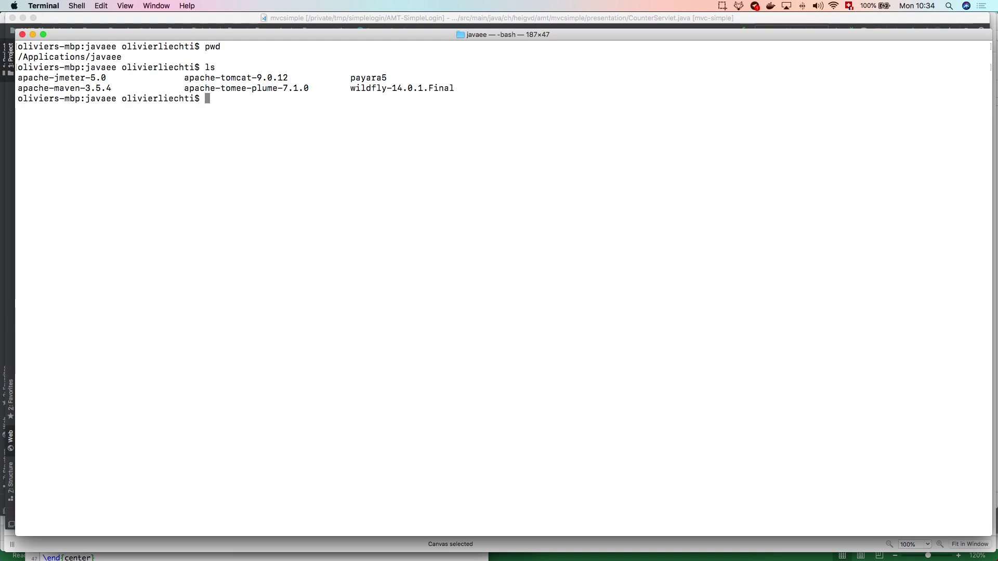
Change into the apache-jmeter-5.0 directory and go into its bin subdirectory.
{"action": "type", "text": "cd apache-"}
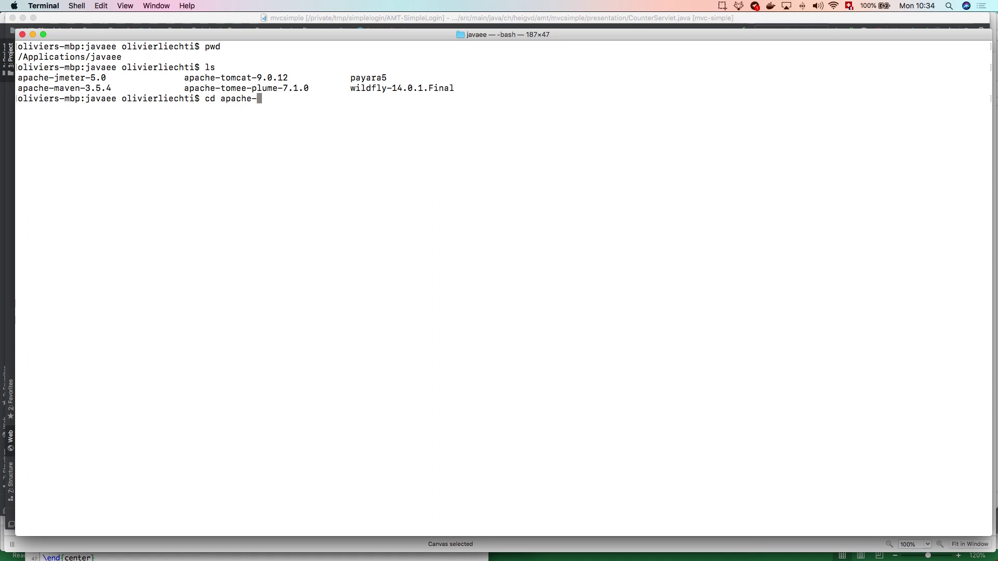
{"action": "type", "text": "j"}
{"action": "key", "text": "Tab"}
{"action": "key", "text": "Return"}
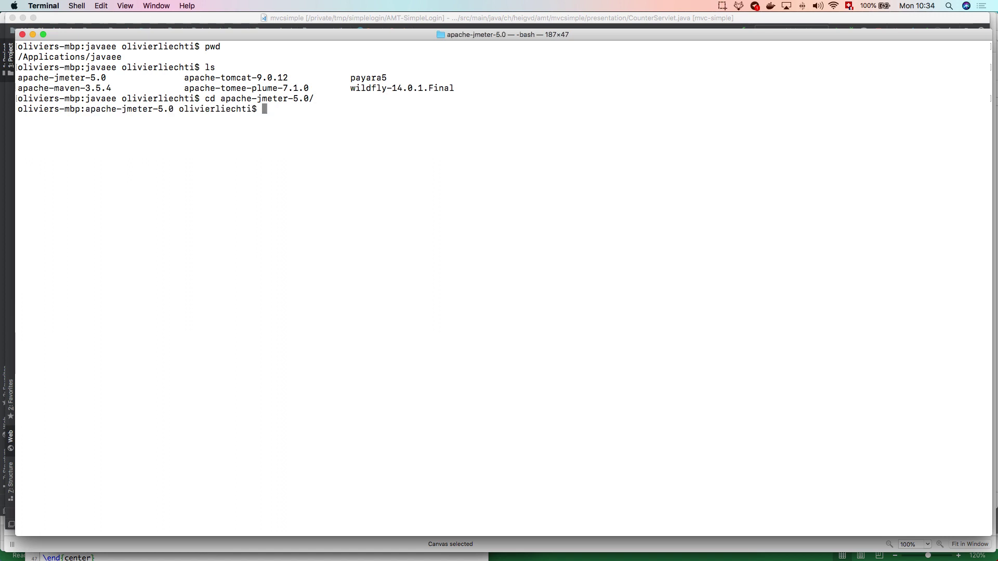
{"action": "type", "text": "cd b"}
{"action": "key", "text": "Tab"}
{"action": "key", "text": "Return"}
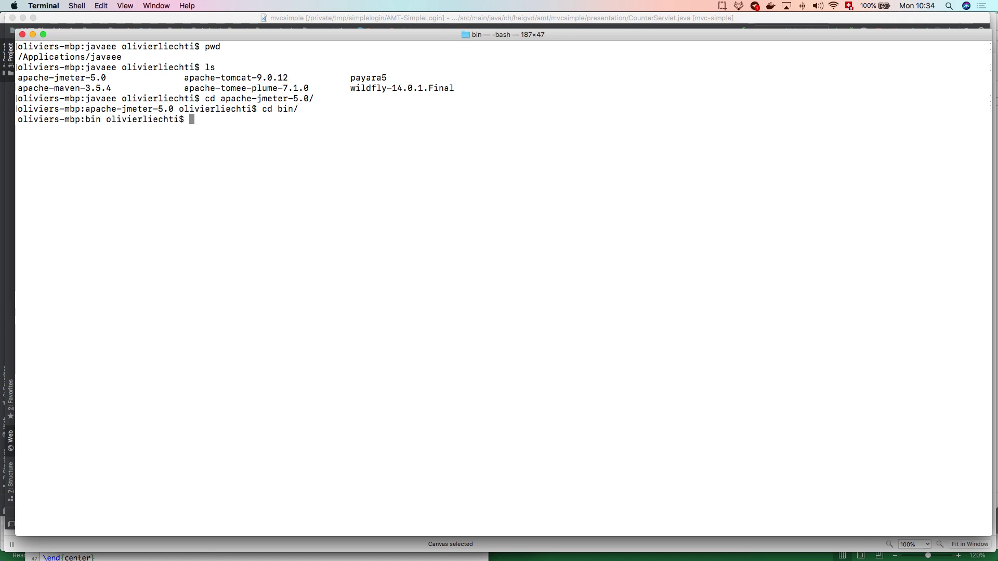
Launch JMeter by running ./jmeter.sh and shift its window slightly over the terminal.
{"action": "type", "text": "./jm"}
{"action": "key", "text": "Tab"}
{"action": "type", "text": ".s"}
{"action": "key", "text": "Tab"}
{"action": "key", "text": "Return"}
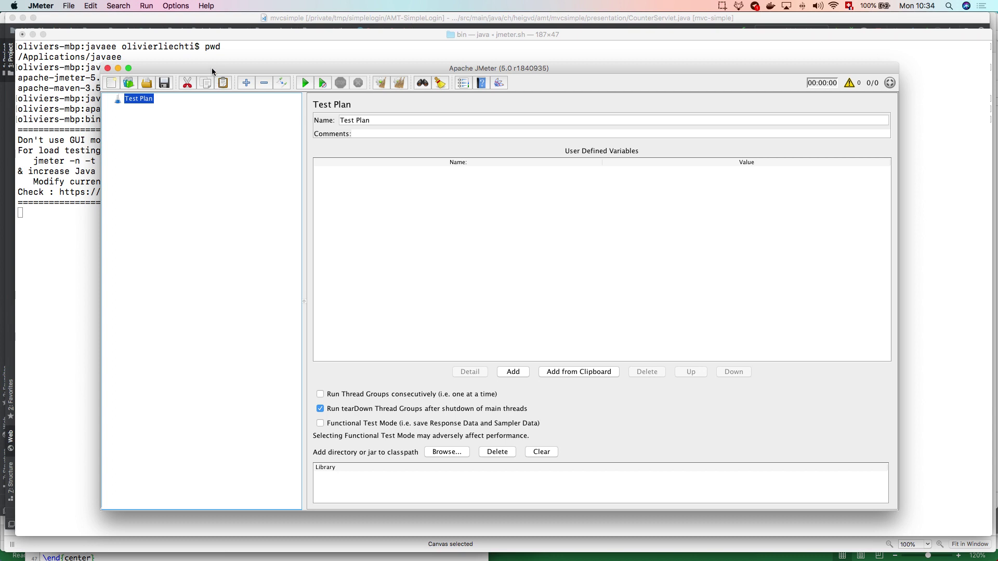
{"action": "mouse_move", "coordinate": [212, 71]}
{"action": "left_mouse_down"}
{"action": "mouse_move", "coordinate": [257, 72]}
{"action": "mouse_move", "coordinate": [226, 72]}
{"action": "left_mouse_up"}
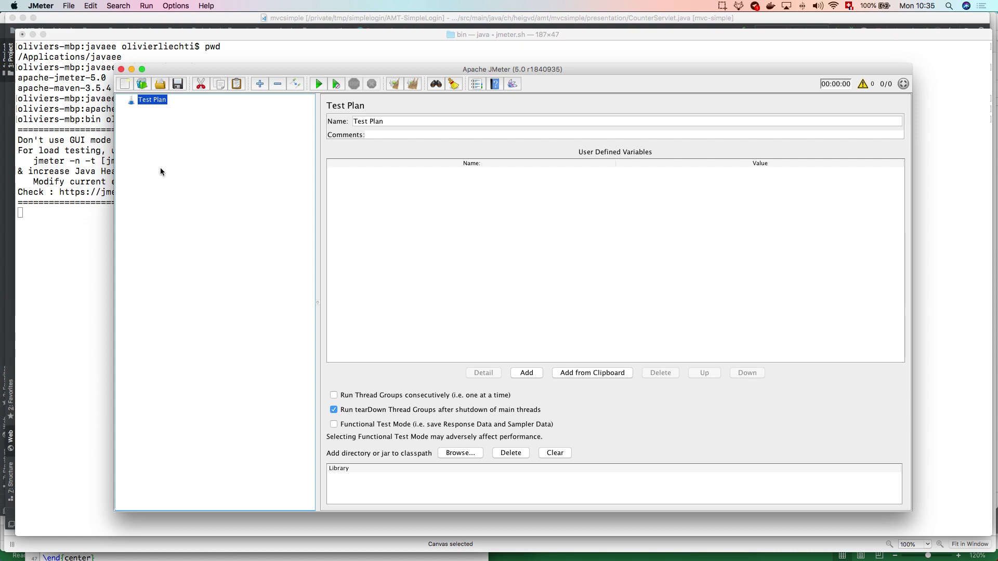
Add a Thread Group to the Test Plan.
{"action": "left_click", "coordinate": [58, 162]}
{"action": "right_click", "coordinate": [156, 106]}
{"action": "mouse_move", "coordinate": [157, 107]}
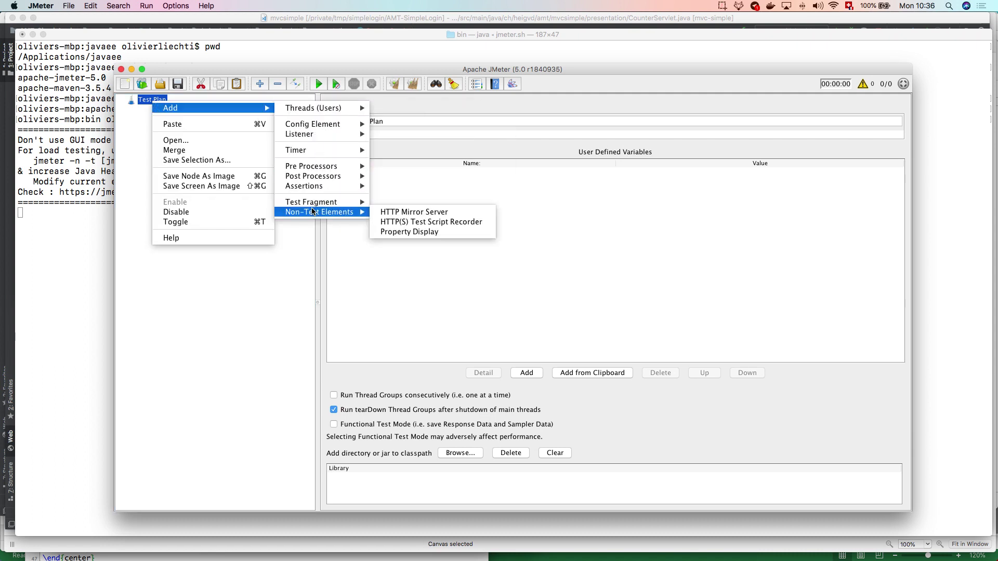
{"action": "mouse_move", "coordinate": [303, 110]}
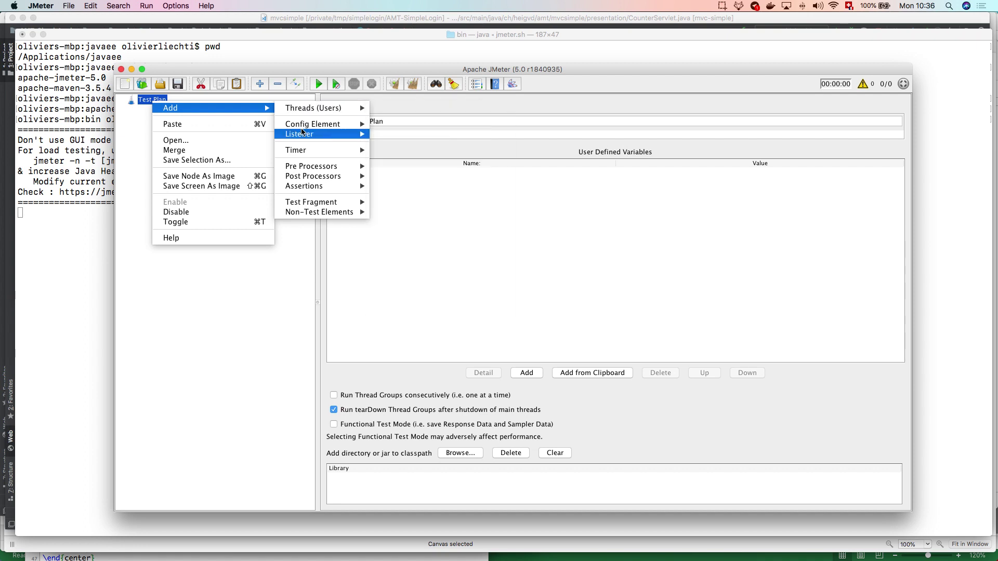
{"action": "mouse_move", "coordinate": [308, 136]}
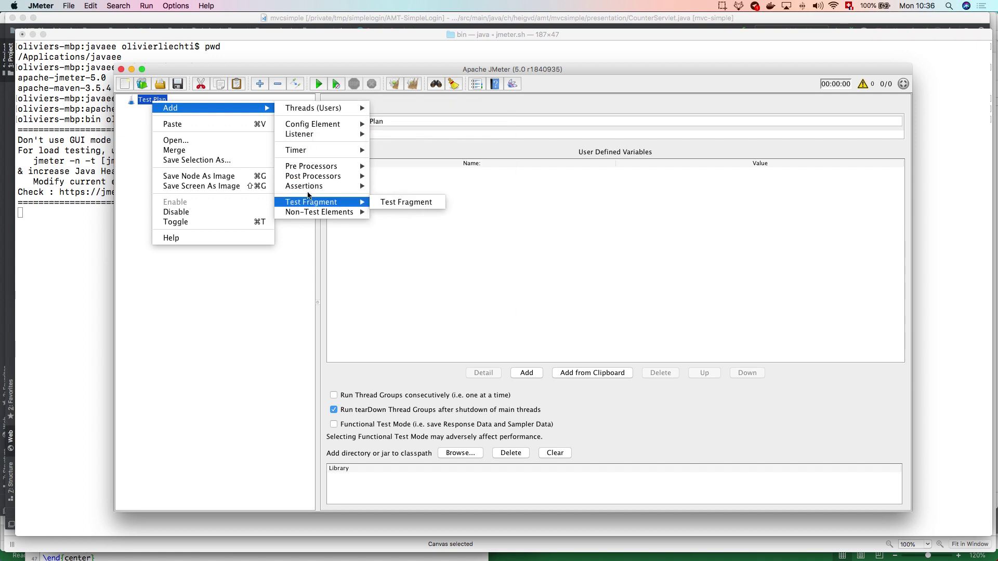
{"action": "mouse_move", "coordinate": [306, 191]}
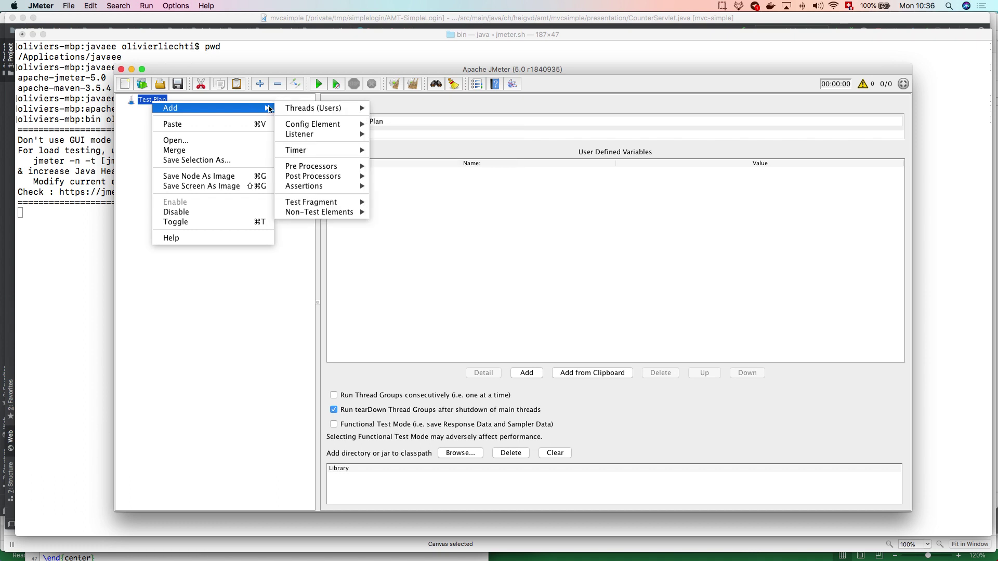
{"action": "mouse_move", "coordinate": [336, 108]}
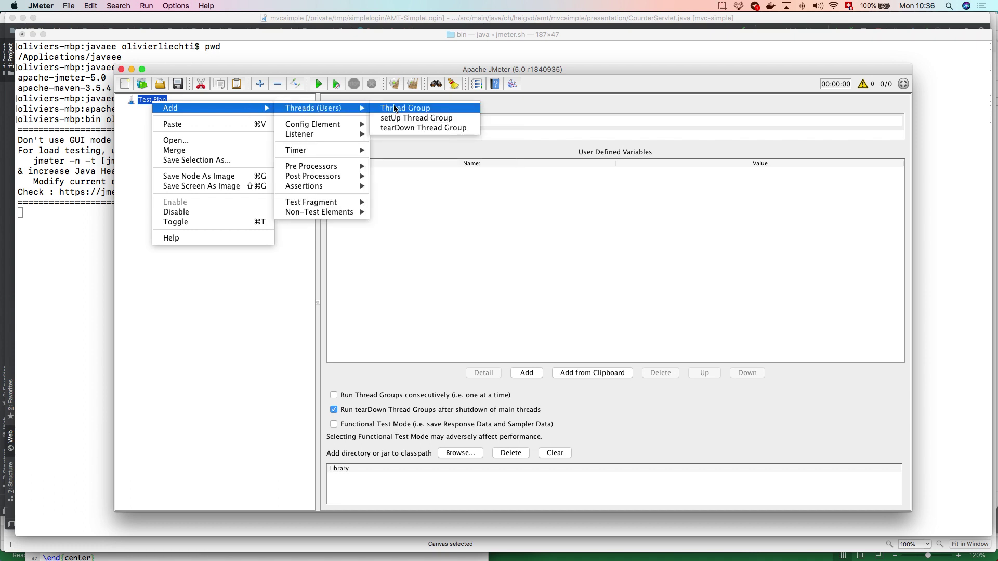
{"action": "left_click", "coordinate": [395, 107]}
Rename the Thread Group as "Virtual users".
{"action": "double_click", "coordinate": [395, 120]}
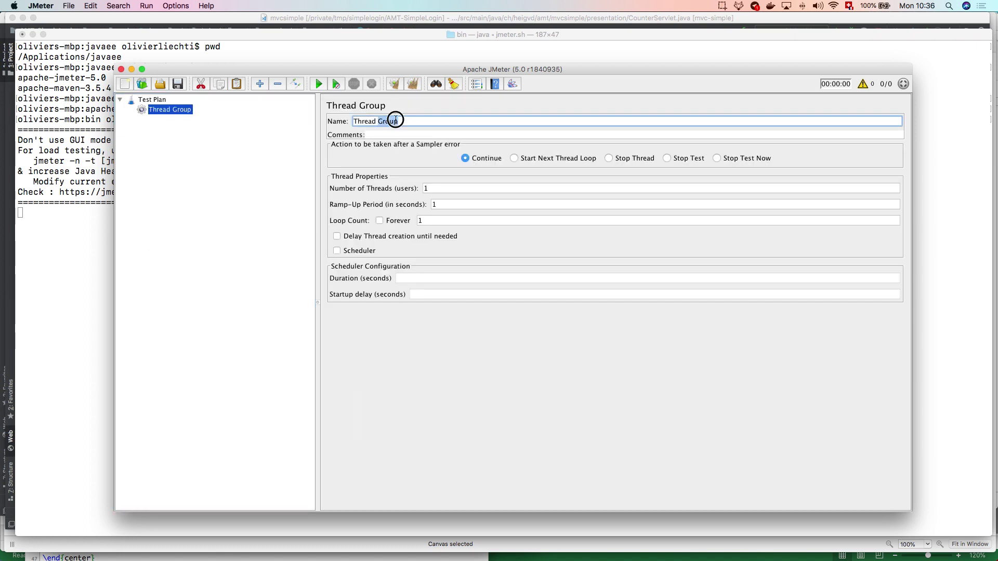
{"action": "left_click", "coordinate": [396, 120]}
{"action": "type", "text": "Virtual users"}
{"action": "left_click", "coordinate": [236, 132]}
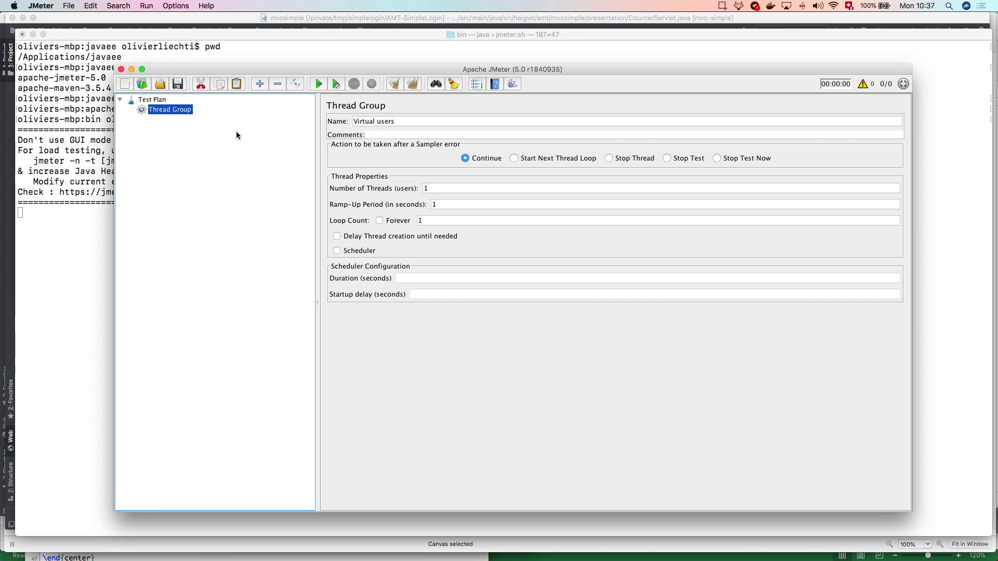
Start saving the test plan and choose the "test plans" folder inside apache-jmeter-5.0 as its location.
{"action": "left_click", "coordinate": [178, 84]}
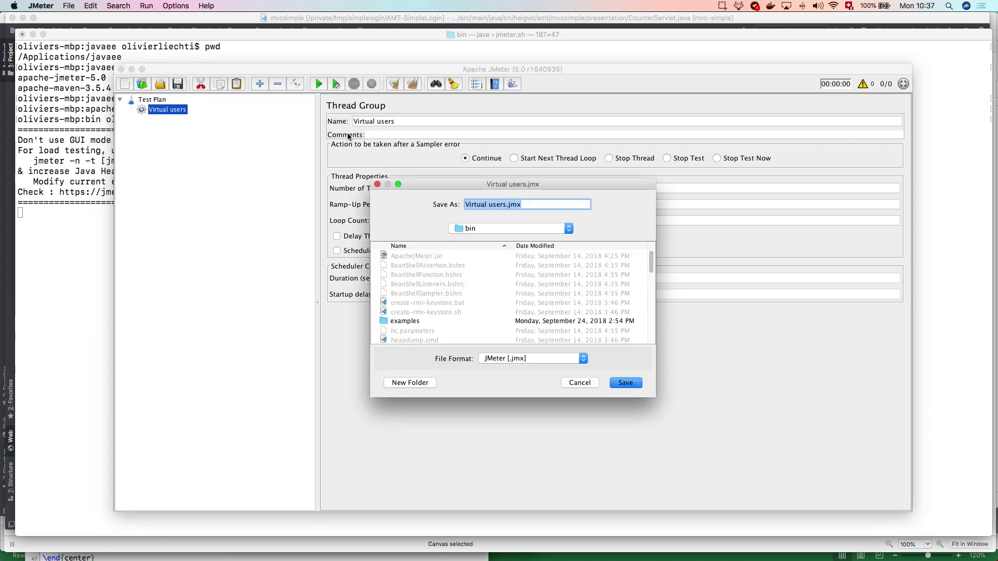
{"action": "scroll", "coordinate": [447, 307], "scroll_direction": "down", "scroll_amount": 10}
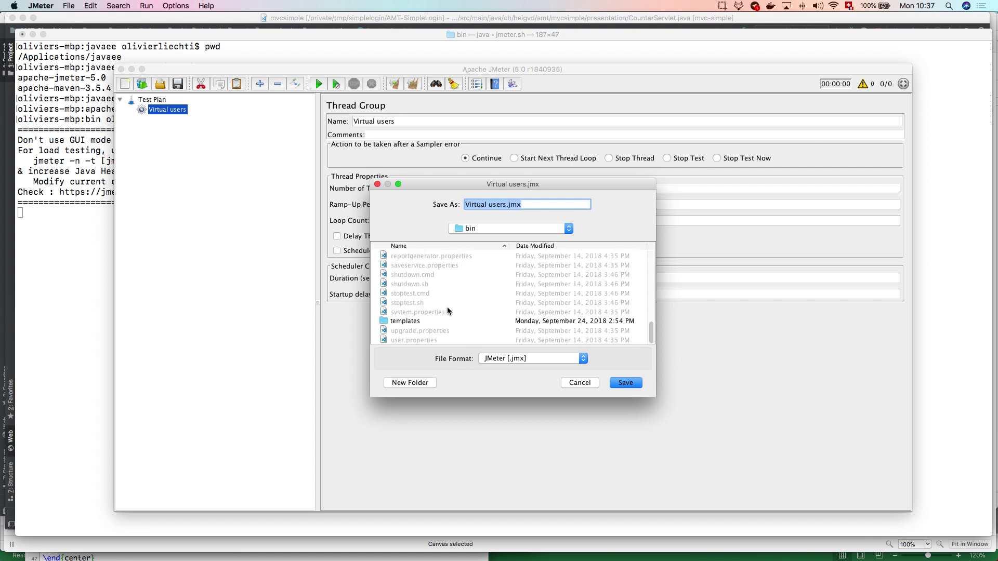
{"action": "scroll", "coordinate": [447, 311], "scroll_direction": "up", "scroll_amount": 3}
{"action": "scroll", "coordinate": [447, 311], "scroll_direction": "down", "scroll_amount": 3}
{"action": "scroll", "coordinate": [426, 311], "scroll_direction": "up", "scroll_amount": 10}
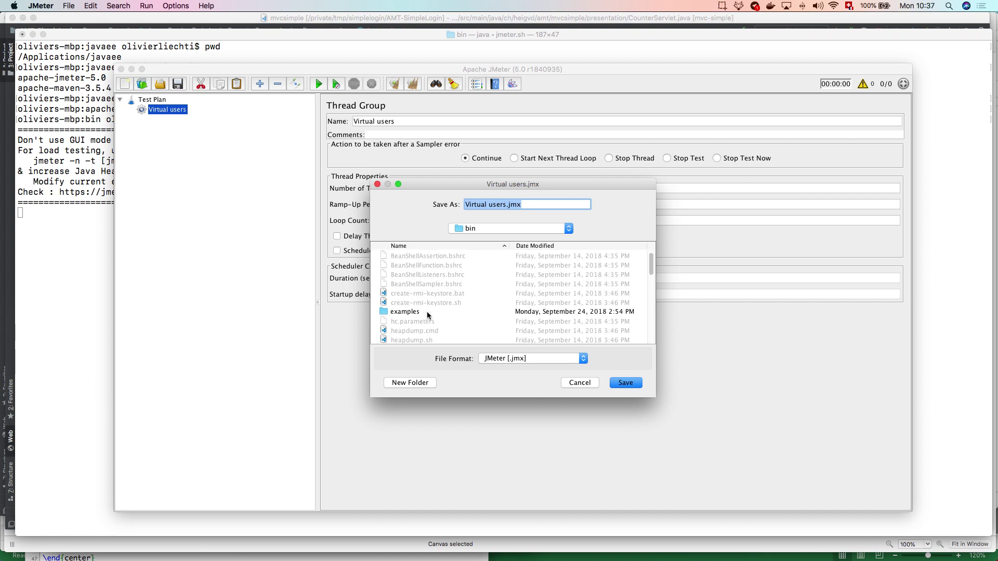
{"action": "left_click", "coordinate": [483, 229]}
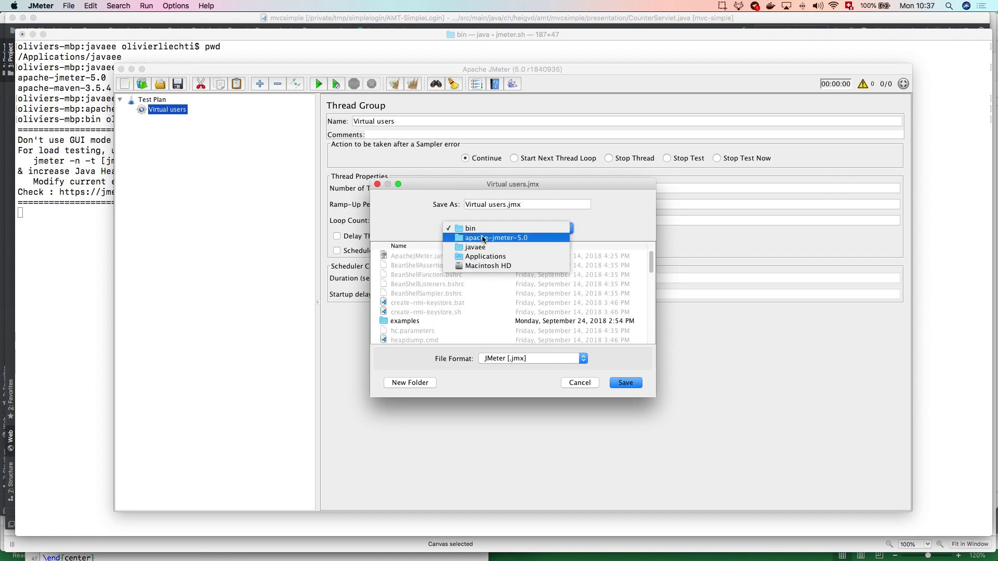
{"action": "left_click", "coordinate": [482, 241]}
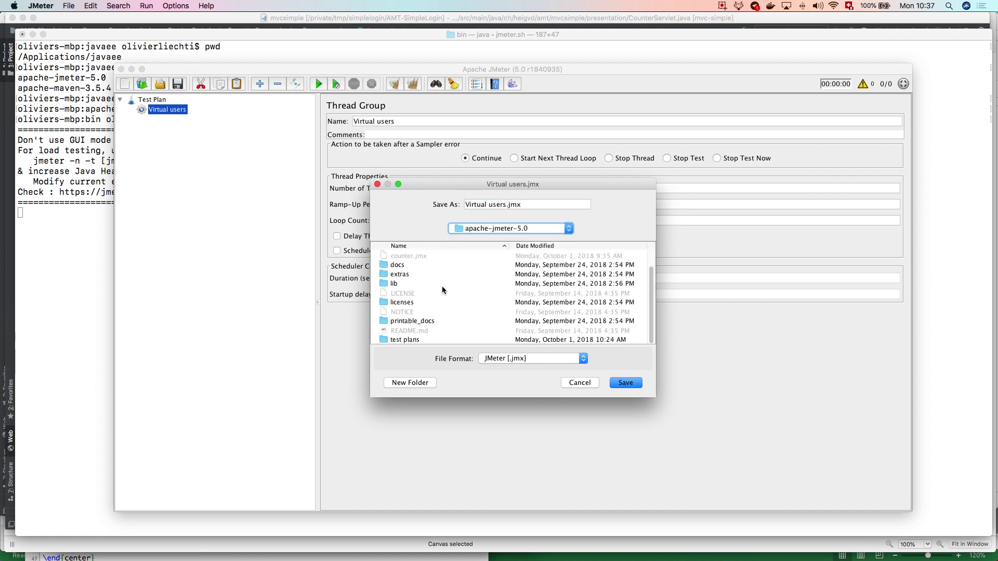
{"action": "double_click", "coordinate": [411, 341]}
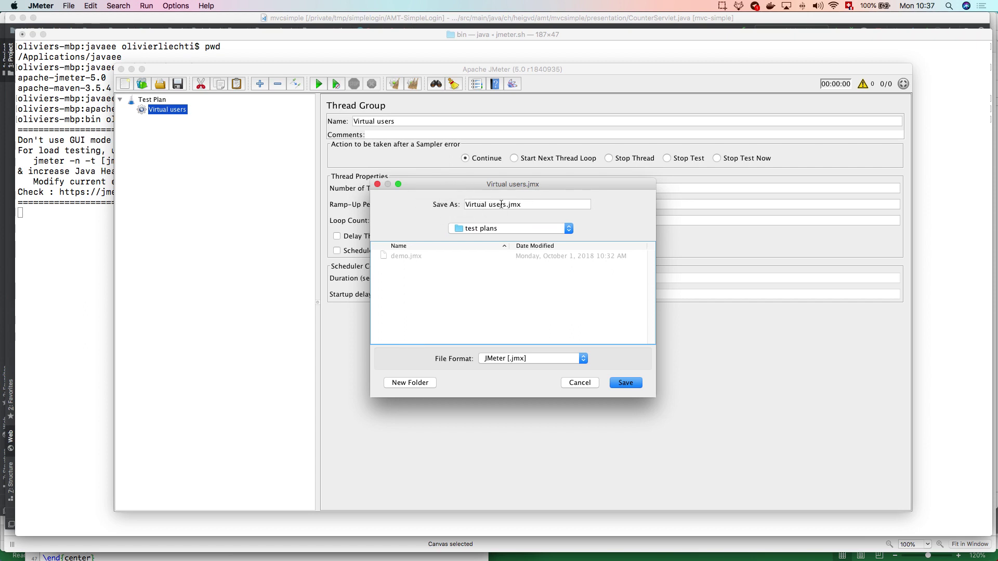
Name the file demo-counter.jmx and save it.
{"action": "left_click", "coordinate": [501, 204]}
{"action": "left_click_drag", "start_coordinate": [508, 204], "coordinate": [430, 203]}
{"action": "type", "text": "d"}
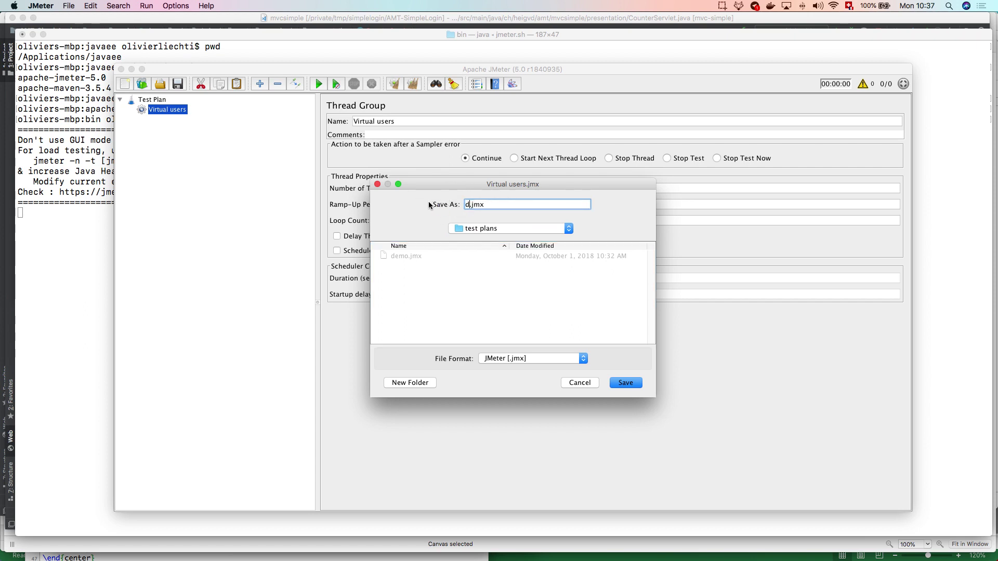
{"action": "type", "text": "emo-counter"}
{"action": "left_click", "coordinate": [622, 384]}
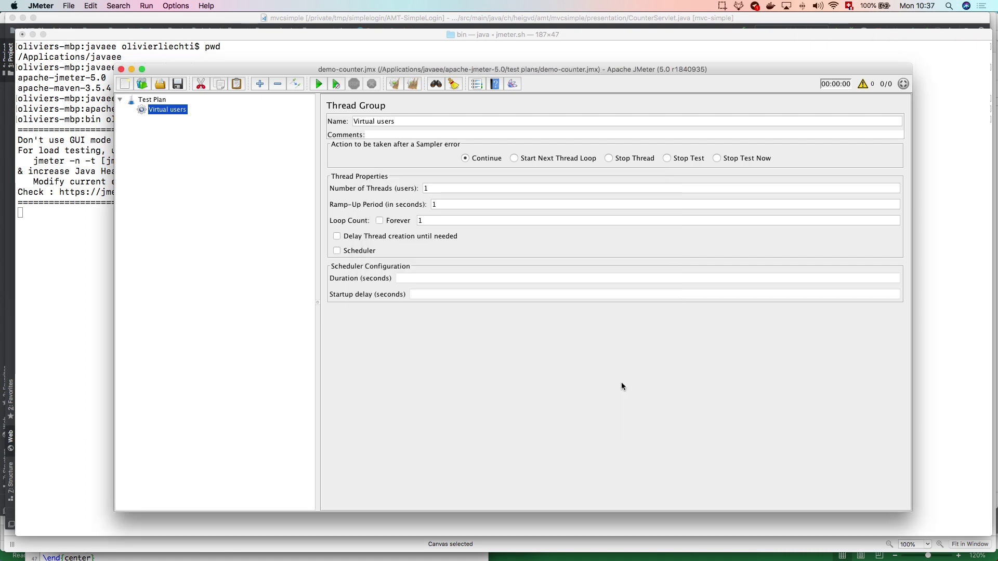
Add a Loop Controller under Virtual users and set its loop count to 100.
{"action": "right_click", "coordinate": [171, 113]}
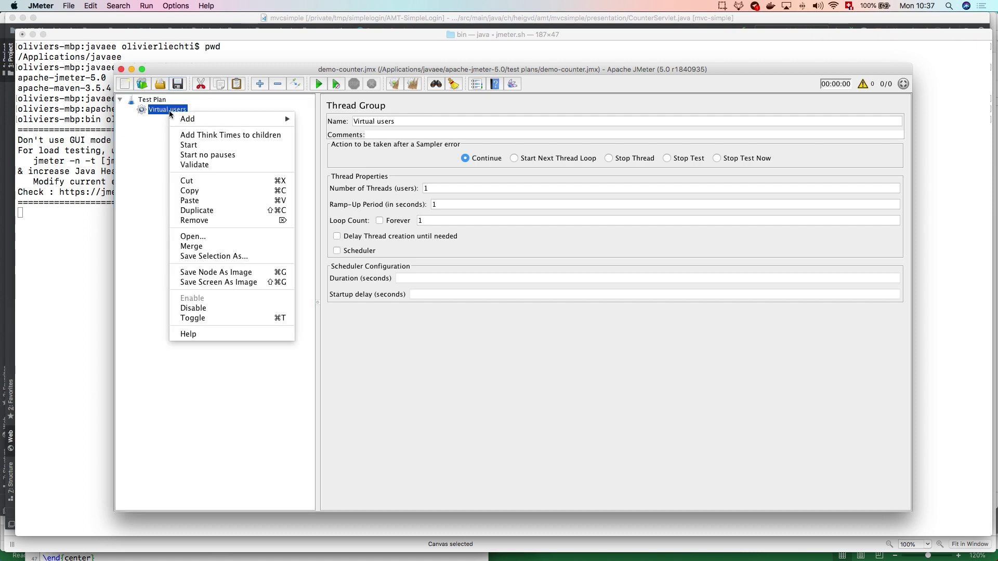
{"action": "mouse_move", "coordinate": [234, 119]}
{"action": "mouse_move", "coordinate": [333, 120]}
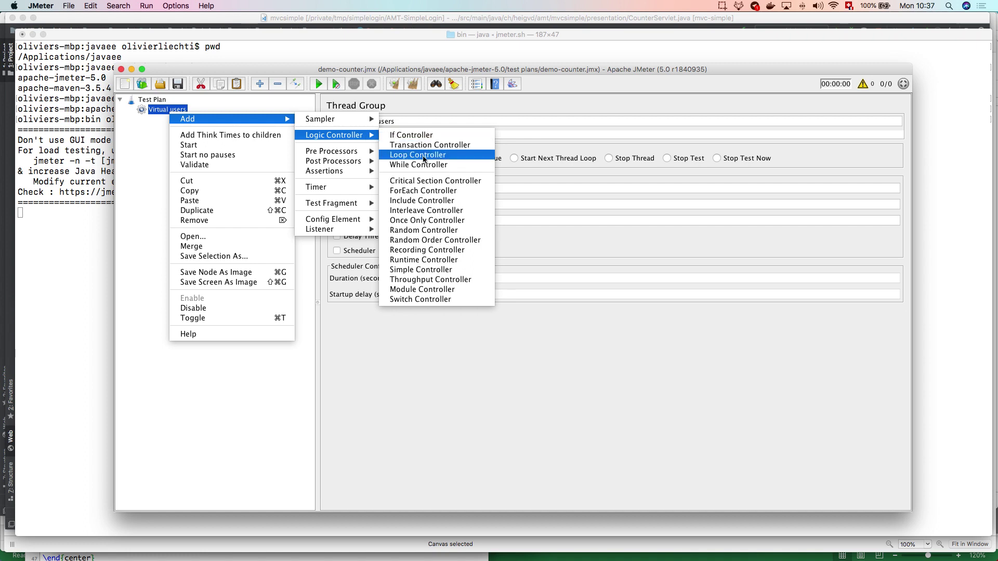
{"action": "left_click", "coordinate": [427, 155]}
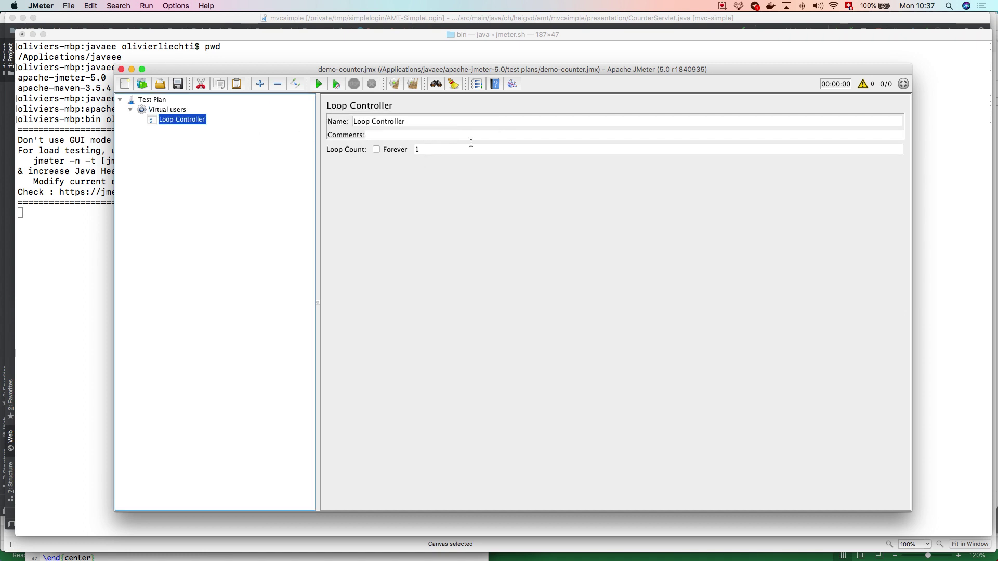
{"action": "double_click", "coordinate": [436, 150]}
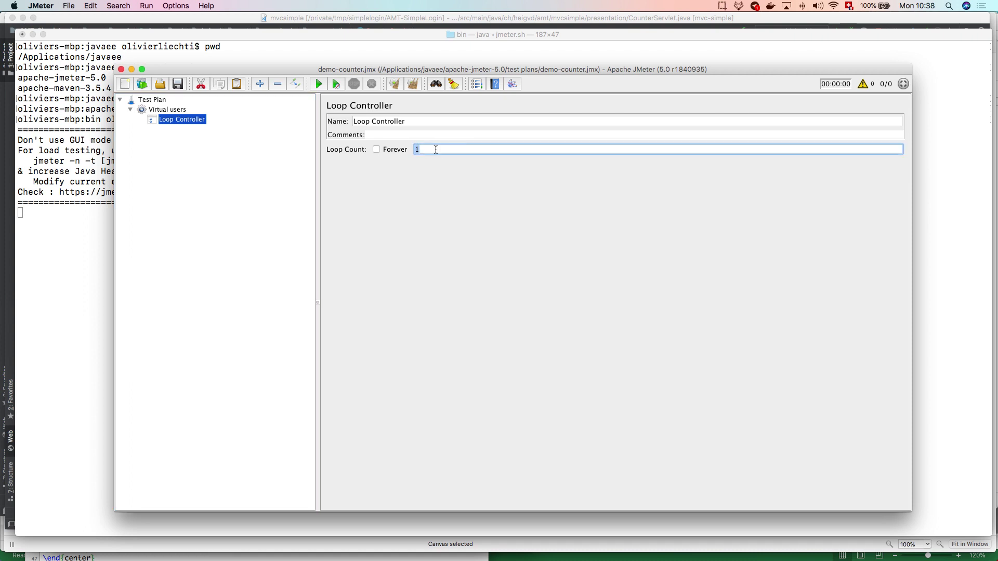
{"action": "type", "text": "100"}
{"action": "left_click", "coordinate": [176, 130]}
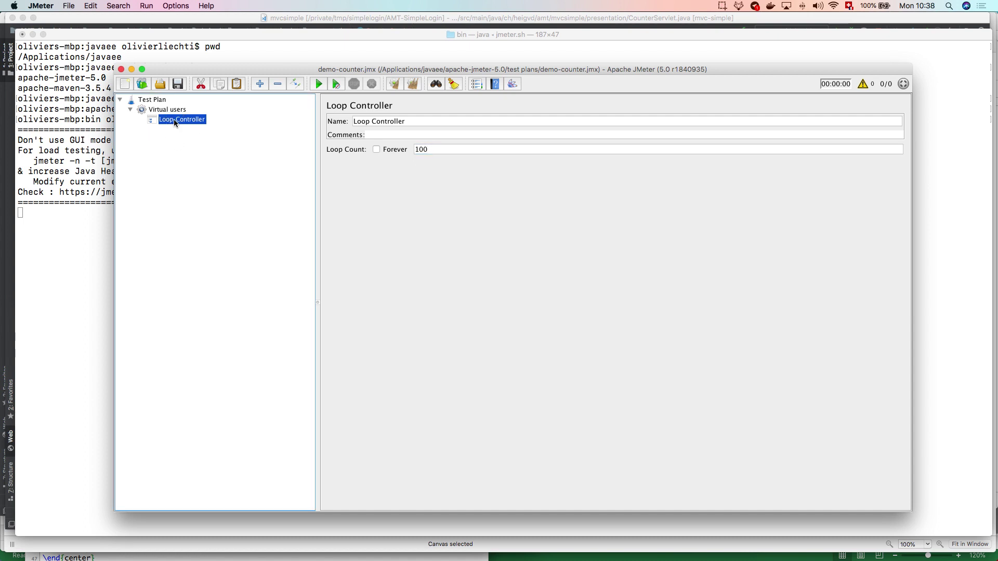
Add an HTTP Request sampler under the Loop Controller.
{"action": "right_click", "coordinate": [175, 122]}
{"action": "mouse_move", "coordinate": [195, 129]}
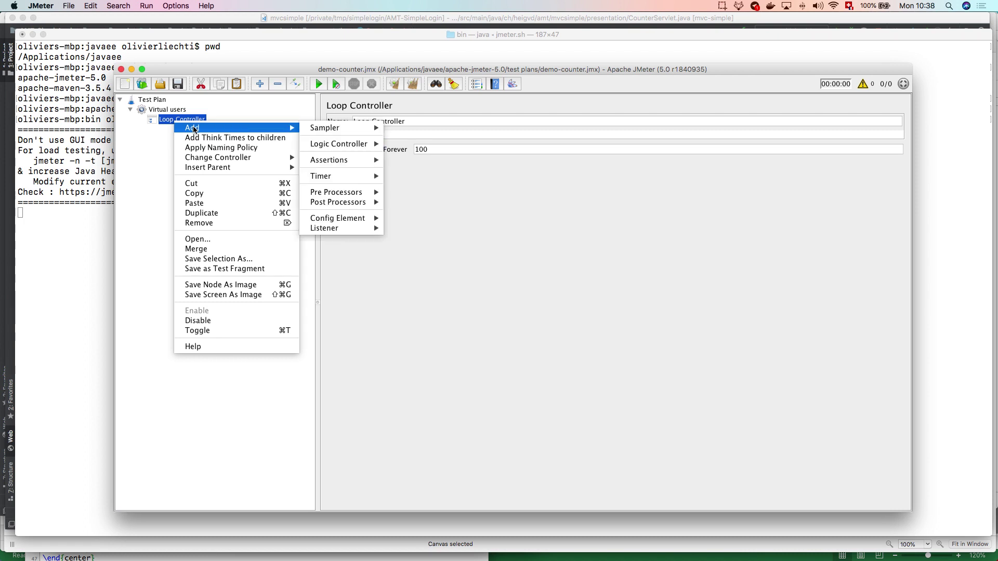
{"action": "mouse_move", "coordinate": [345, 127]}
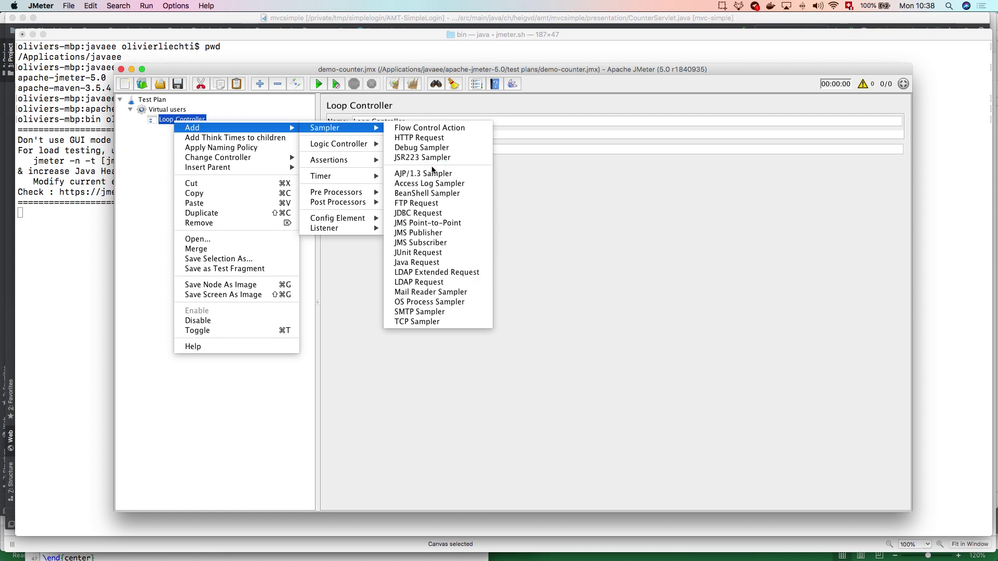
{"action": "left_click", "coordinate": [421, 138]}
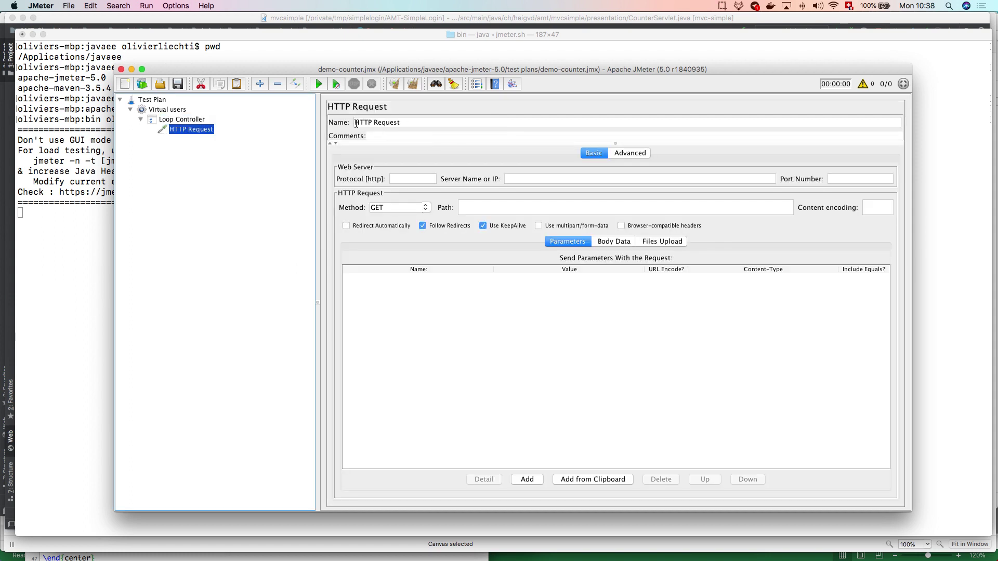
Set the HTTP Request's protocol to http, server name to localhost and port number to 8080.
{"action": "left_click", "coordinate": [411, 178]}
{"action": "type", "text": "h"}
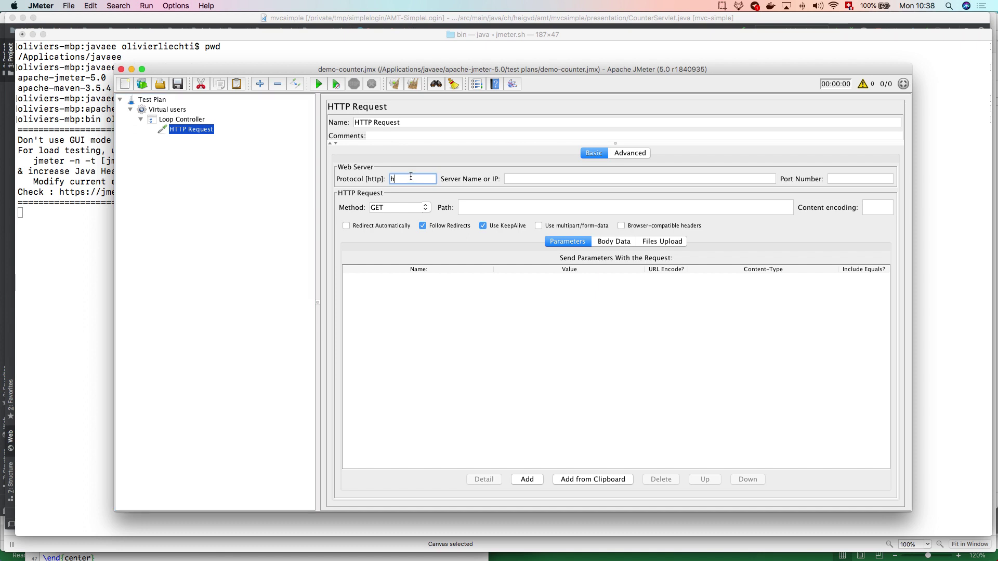
{"action": "type", "text": "ttp"}
{"action": "key", "text": "Tab"}
{"action": "type", "text": "local"}
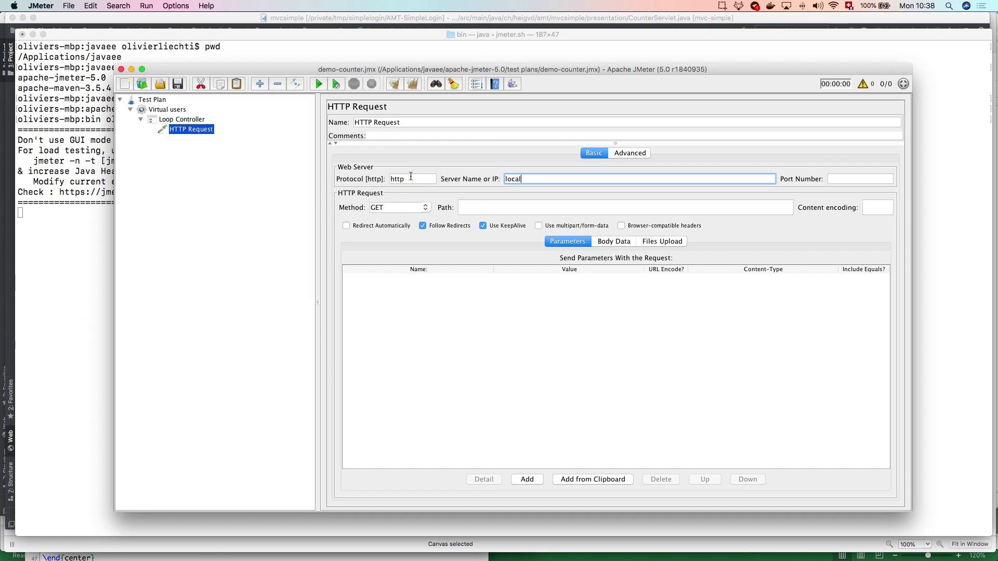
{"action": "type", "text": "host"}
{"action": "left_click", "coordinate": [853, 179]}
{"action": "type", "text": "80"}
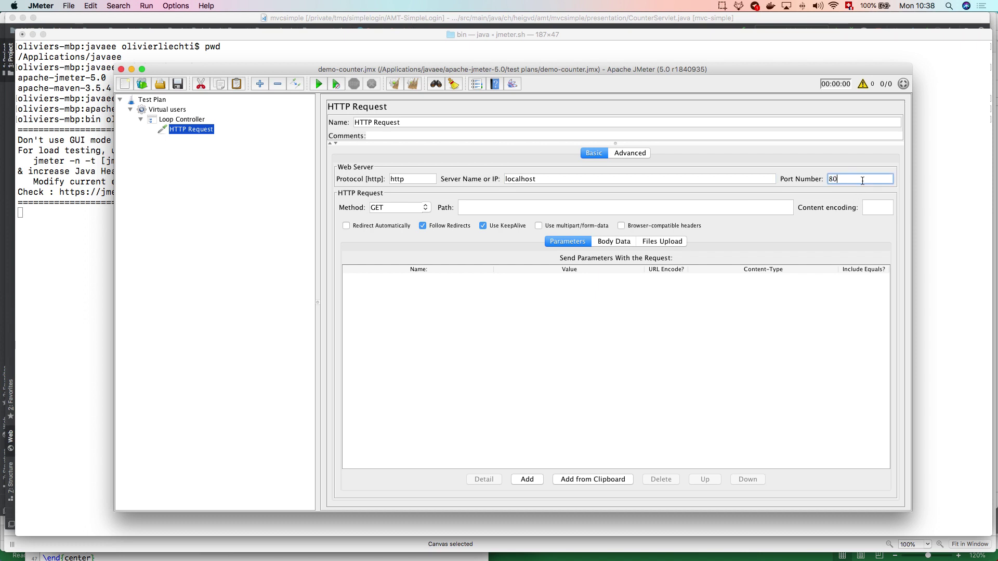
{"action": "type", "text": "80"}
Copy the path /mvc-simple/counter from the page address in Chrome into the HTTP Request's path in JMeter.
{"action": "key", "text": "super+Tab"}
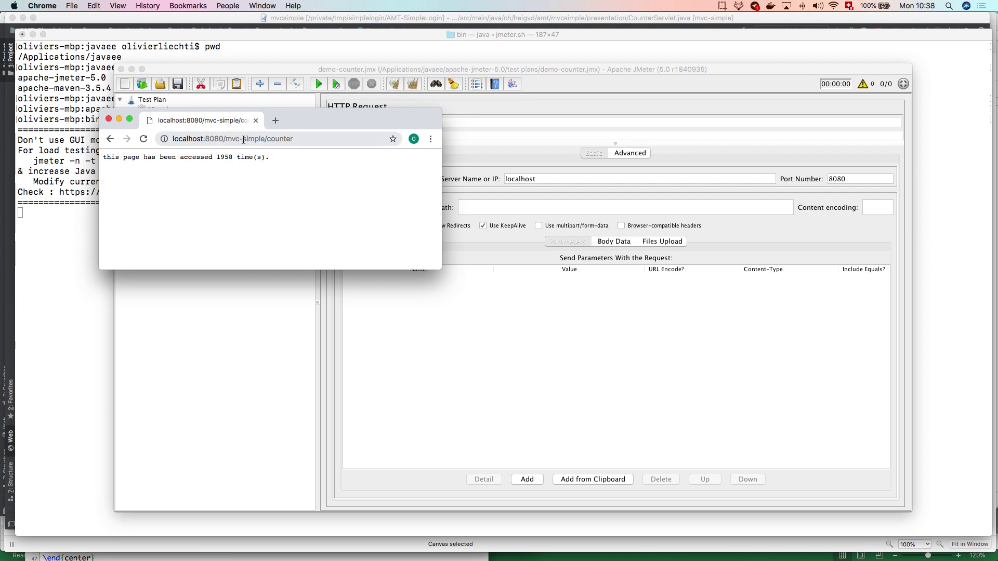
{"action": "left_click", "coordinate": [243, 138]}
{"action": "left_click", "coordinate": [225, 139]}
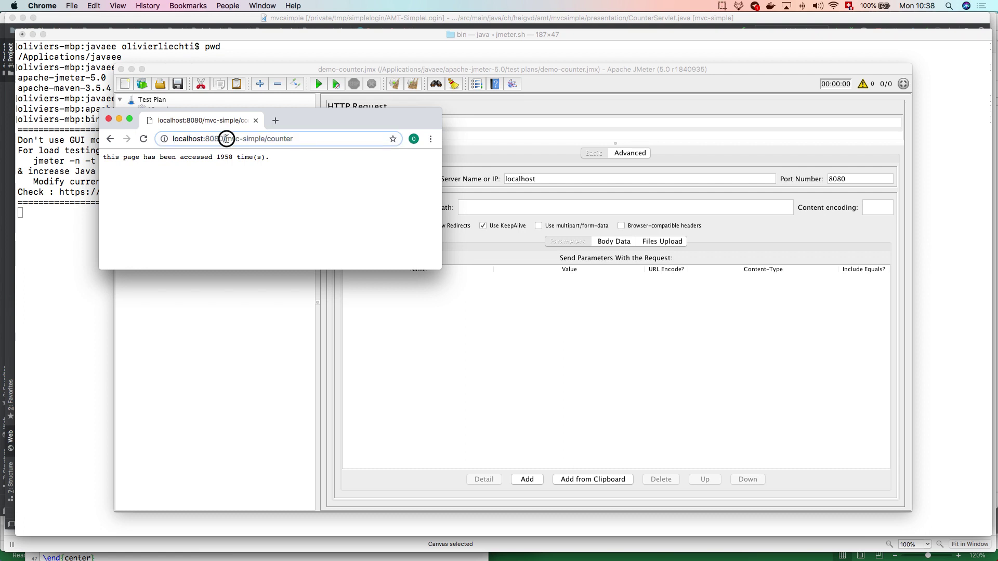
{"action": "left_click_drag", "start_coordinate": [223, 138], "coordinate": [314, 141]}
{"action": "key", "text": "super+c"}
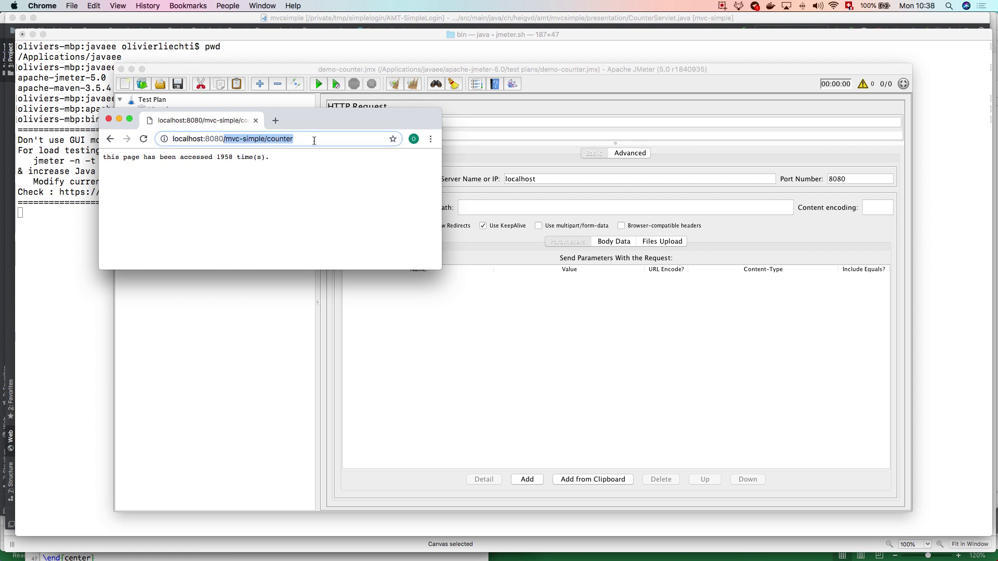
{"action": "left_click", "coordinate": [518, 207]}
{"action": "key", "text": "super+v"}
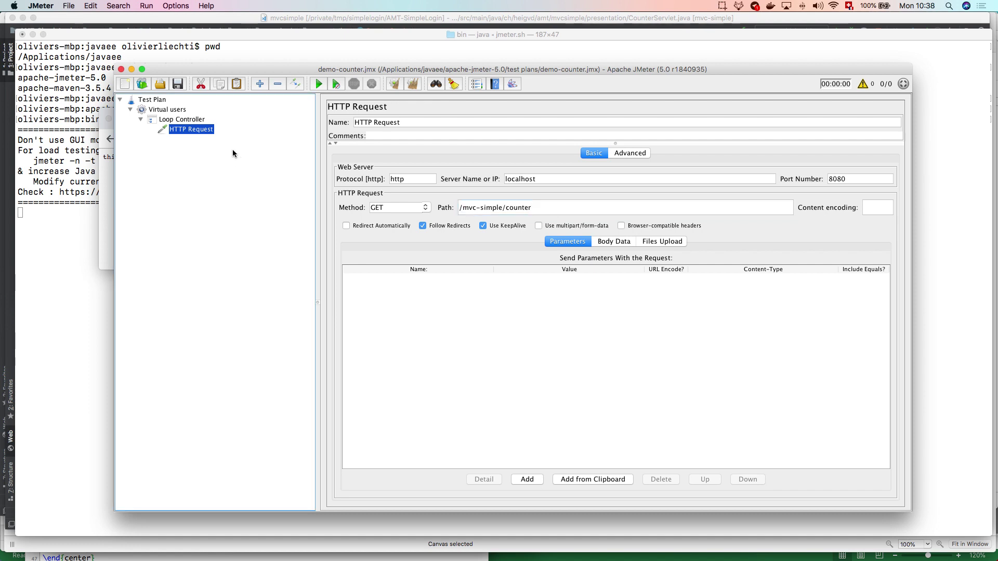
Add a Gaussian Random Timer under the Loop Controller.
{"action": "left_click", "coordinate": [187, 121]}
{"action": "right_click", "coordinate": [186, 121]}
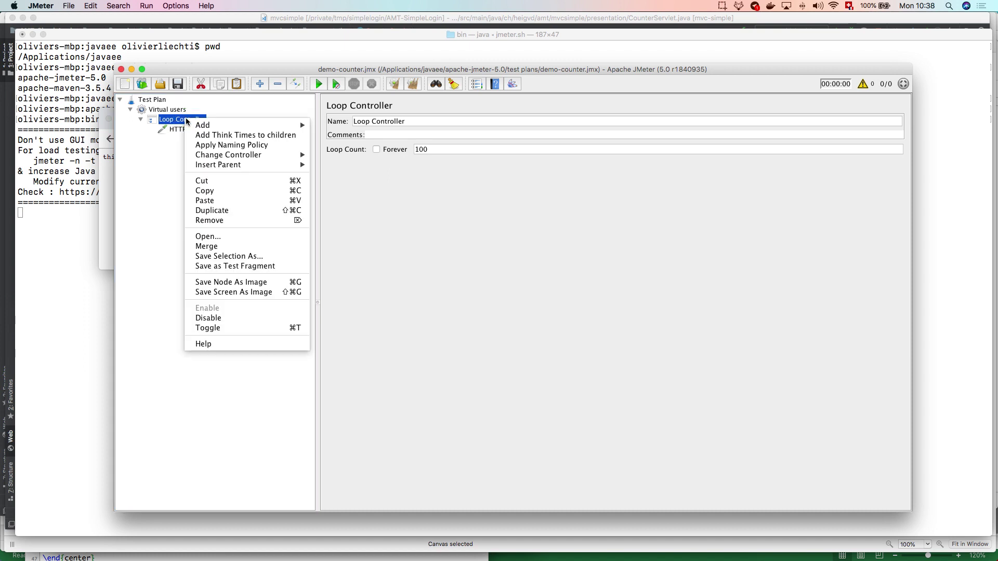
{"action": "mouse_move", "coordinate": [276, 125]}
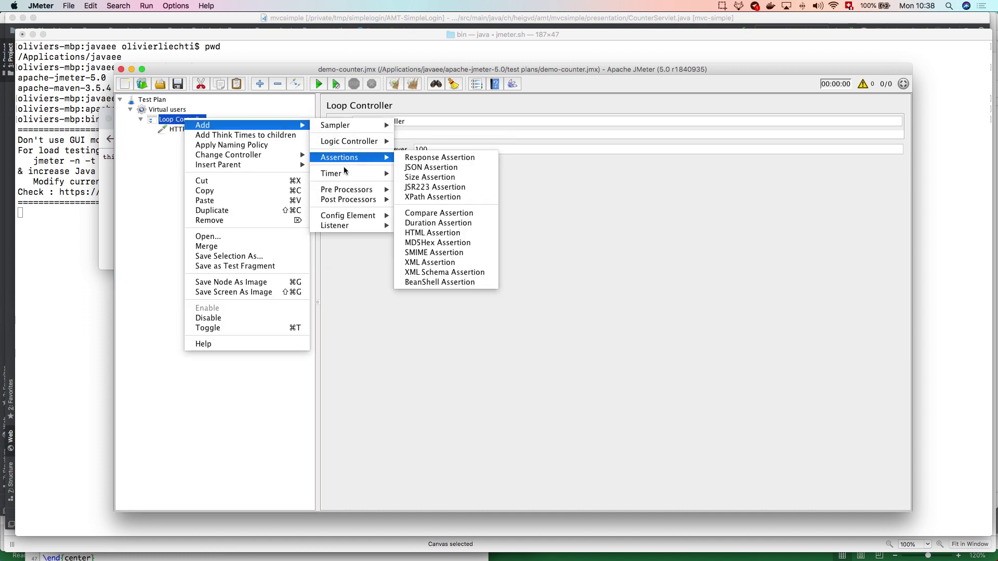
{"action": "mouse_move", "coordinate": [345, 173]}
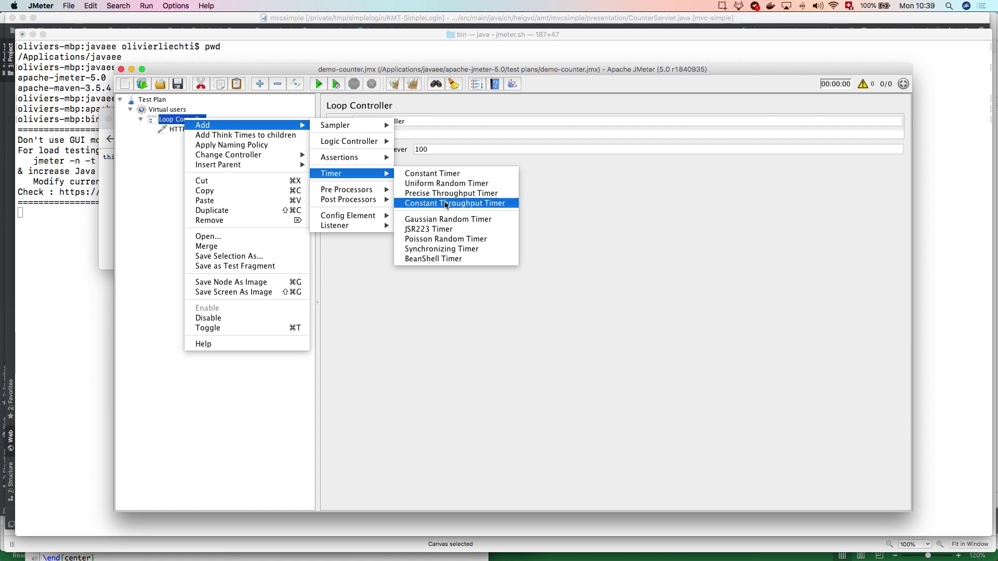
{"action": "left_click", "coordinate": [445, 219]}
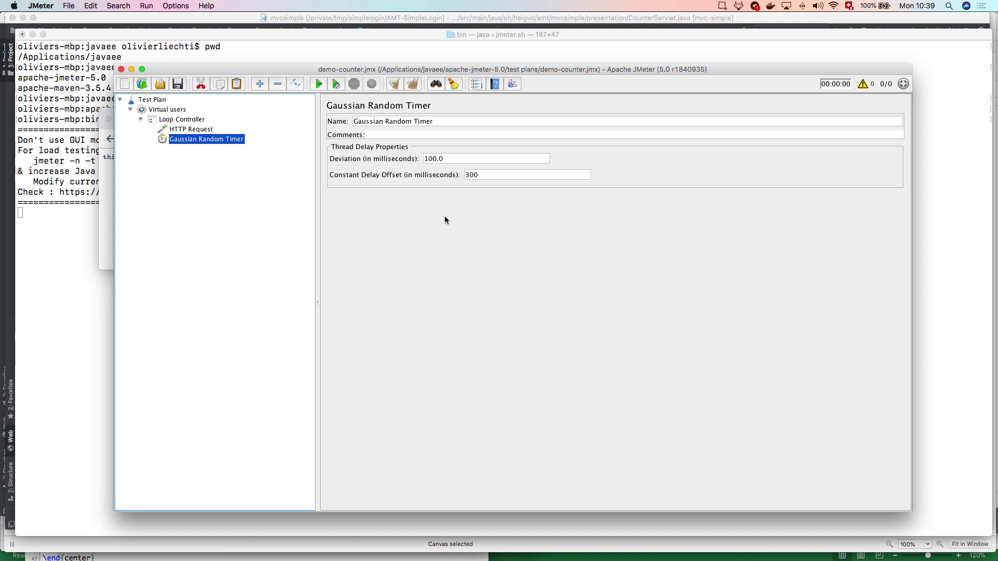
Set the Gaussian Random Timer's deviation to 10.0 milliseconds and its constant delay offset to 30 milliseconds.
{"action": "left_click", "coordinate": [433, 160]}
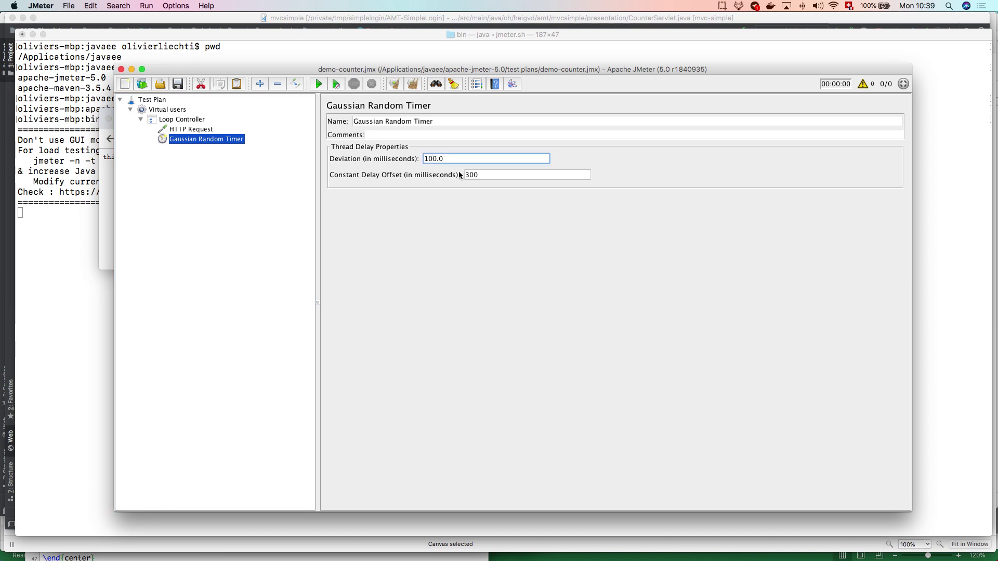
{"action": "left_click", "coordinate": [476, 175]}
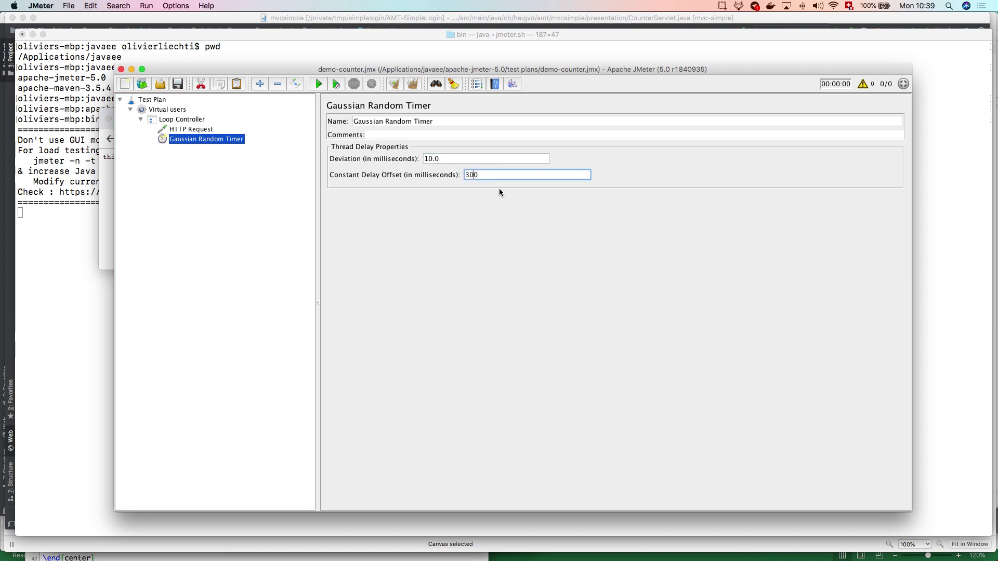
{"action": "key", "text": "Delete"}
{"action": "left_click", "coordinate": [210, 130]}
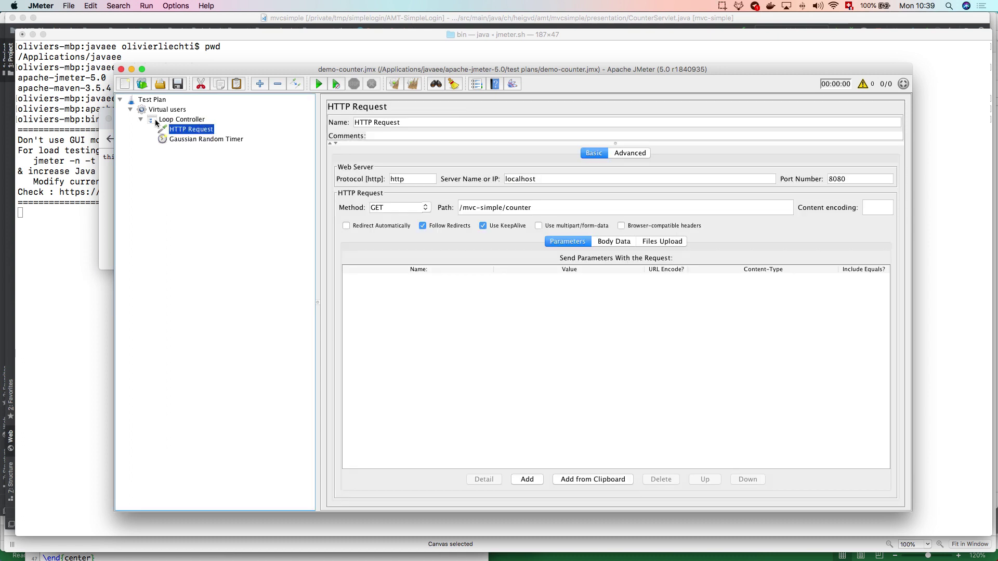
Add a Summary Report listener under the Virtual users thread group.
{"action": "left_click", "coordinate": [167, 110]}
{"action": "right_click", "coordinate": [170, 110]}
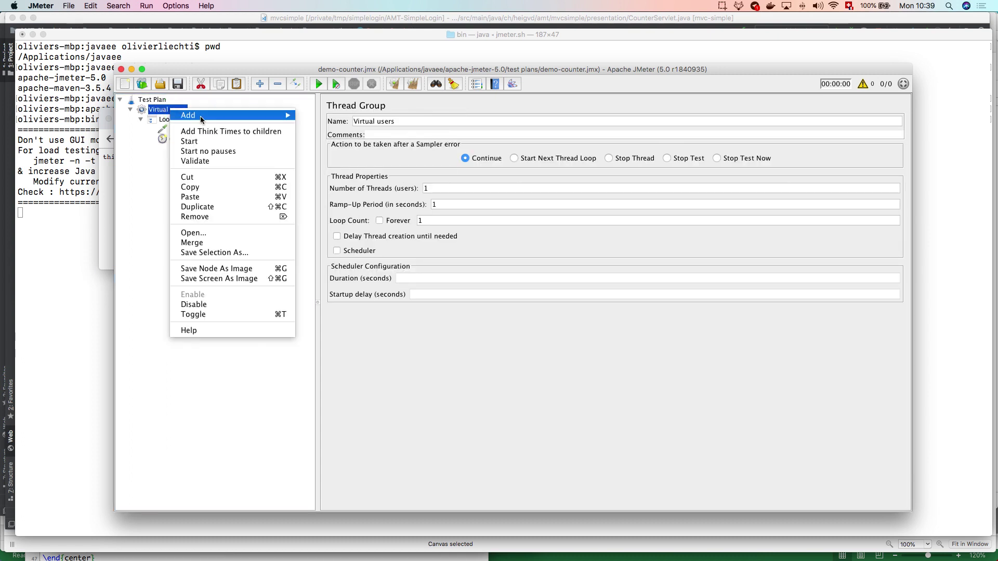
{"action": "mouse_move", "coordinate": [201, 116]}
{"action": "mouse_move", "coordinate": [343, 185]}
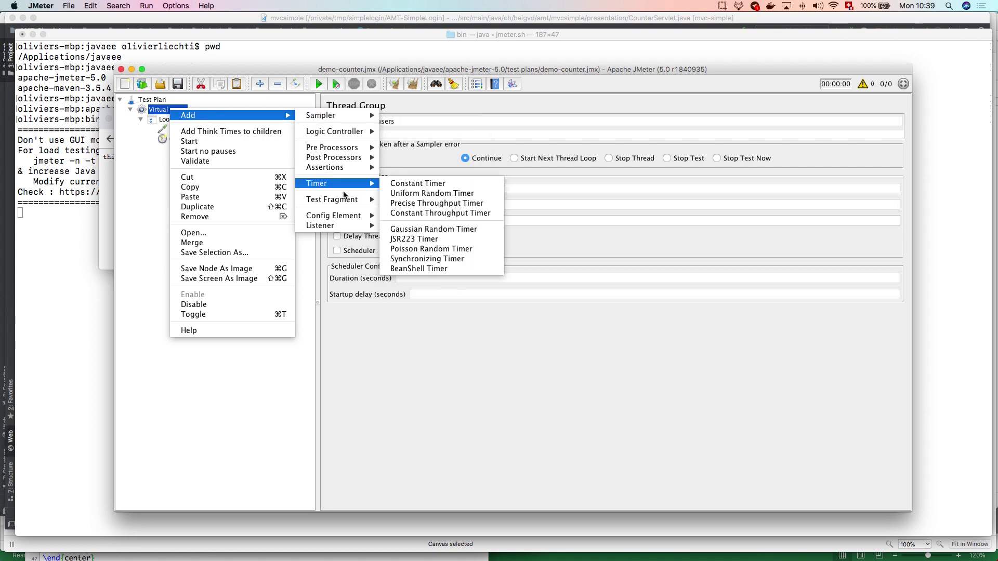
{"action": "mouse_move", "coordinate": [341, 226]}
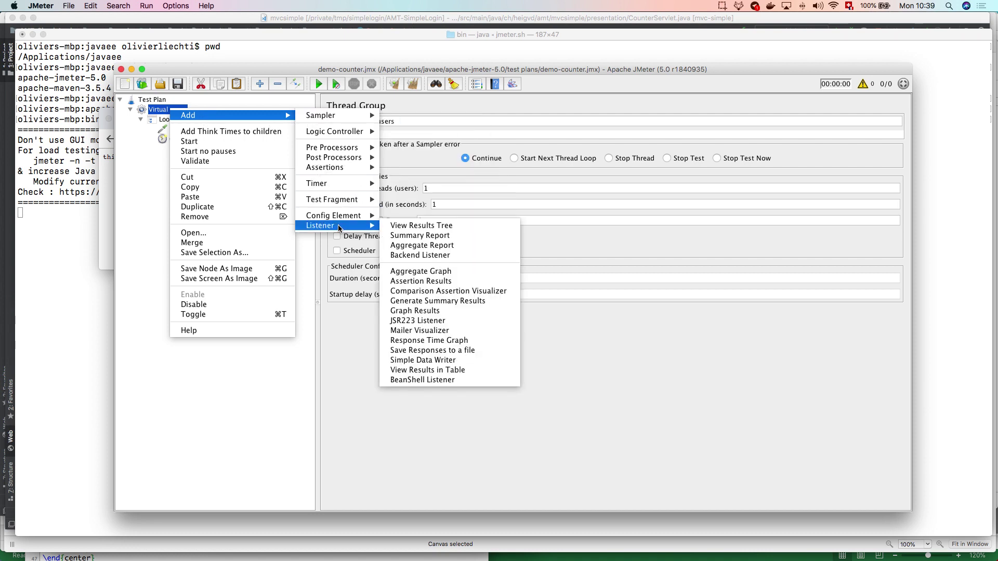
{"action": "left_click", "coordinate": [435, 236]}
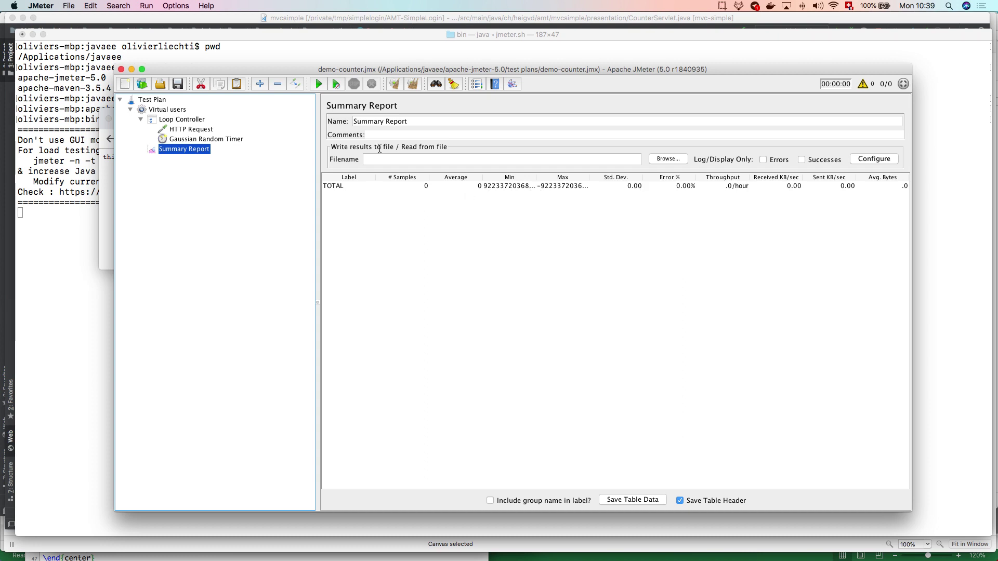
Add a View Results Tree listener under the Virtual users thread group.
{"action": "left_click", "coordinate": [174, 110]}
{"action": "right_click", "coordinate": [174, 111]}
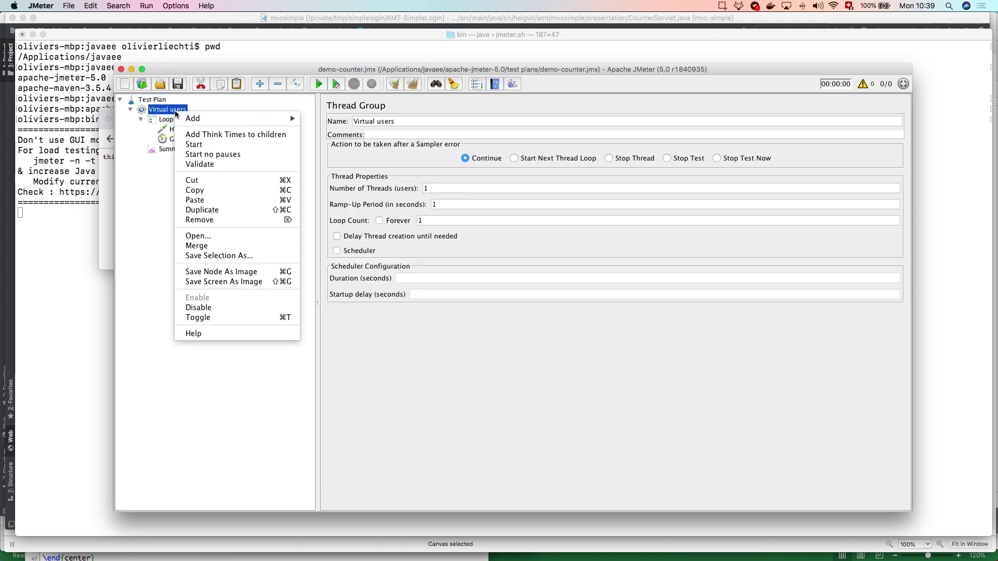
{"action": "mouse_move", "coordinate": [195, 118]}
{"action": "mouse_move", "coordinate": [341, 189]}
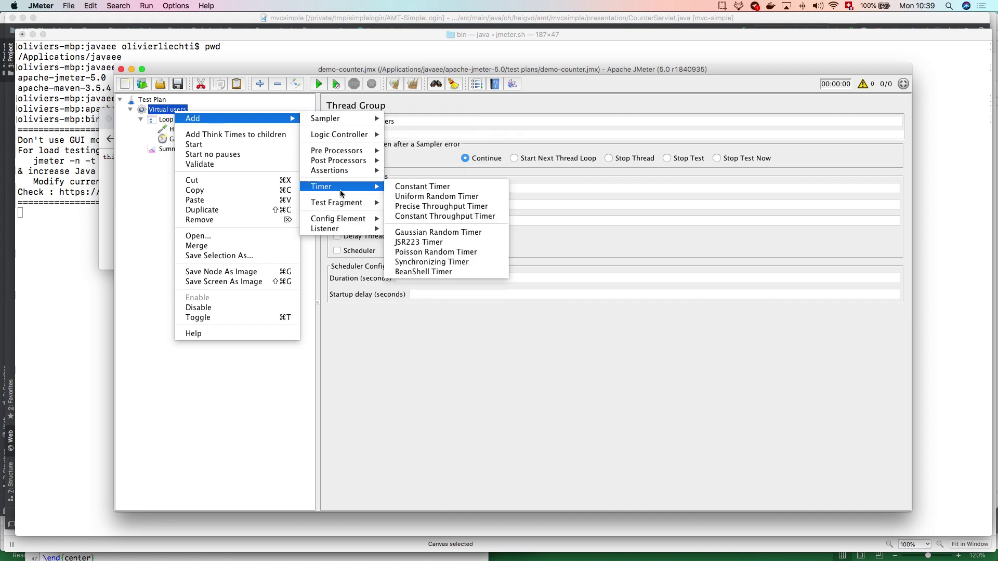
{"action": "mouse_move", "coordinate": [336, 229]}
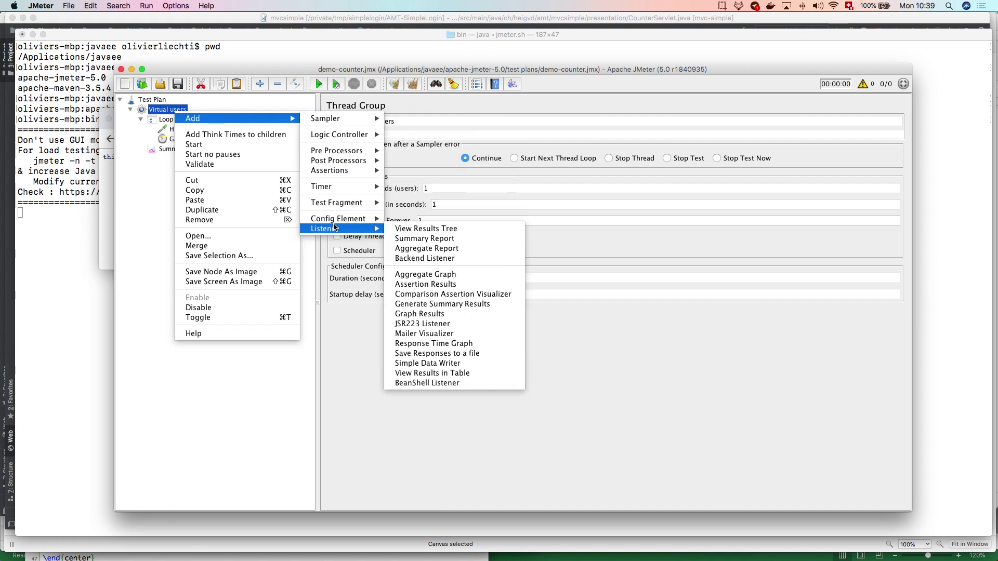
{"action": "left_click", "coordinate": [408, 229]}
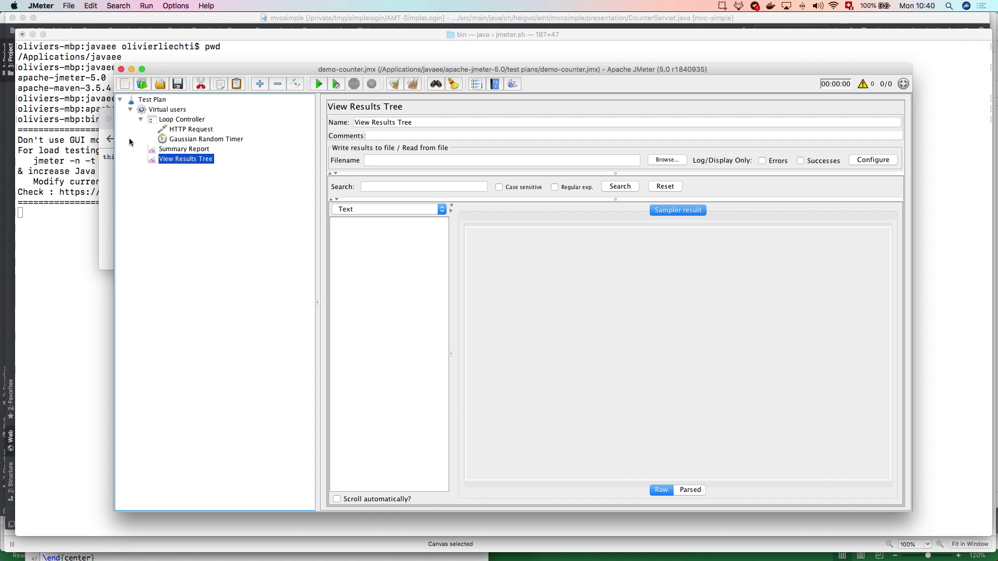
{"action": "right_click", "coordinate": [174, 162]}
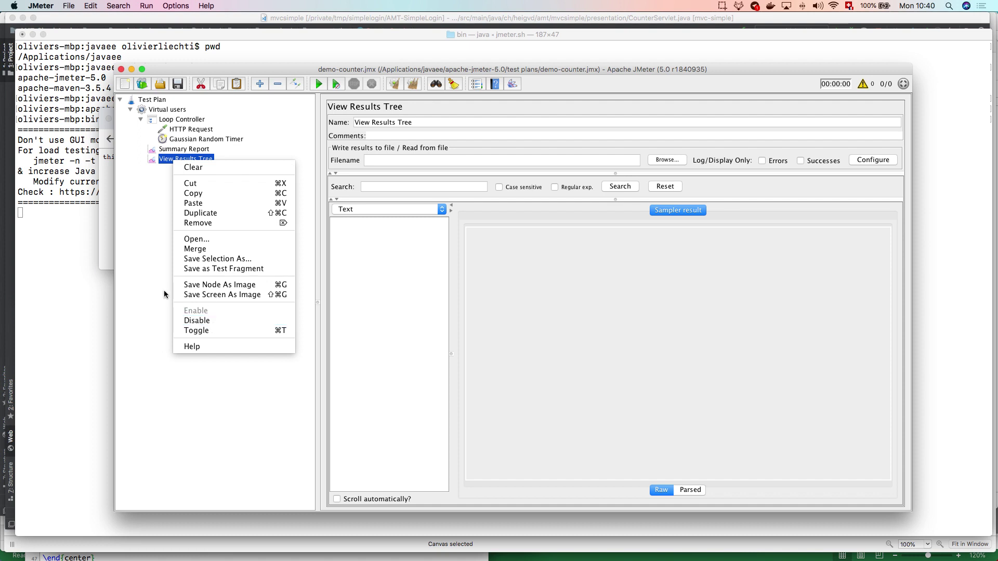
{"action": "left_click", "coordinate": [155, 198]}
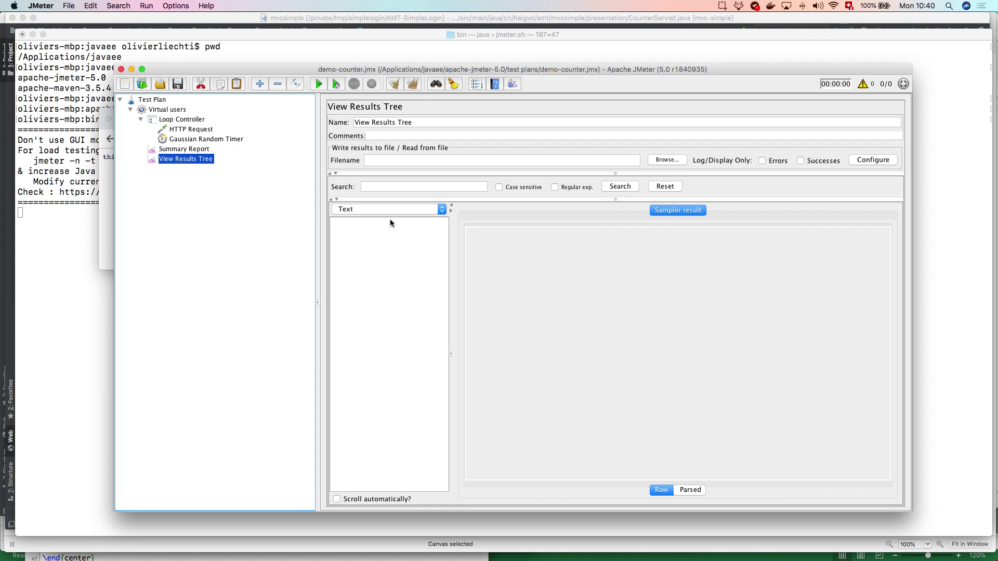
Review the settings of the thread group, Loop Controller, HTTP Request, Summary Report and Gaussian Random Timer.
{"action": "left_click", "coordinate": [171, 110]}
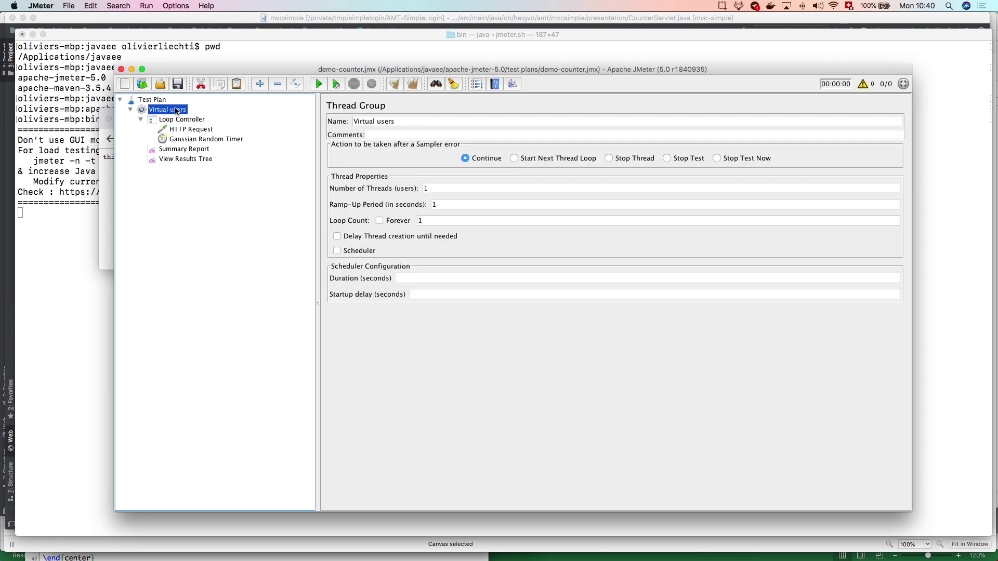
{"action": "left_click", "coordinate": [186, 120]}
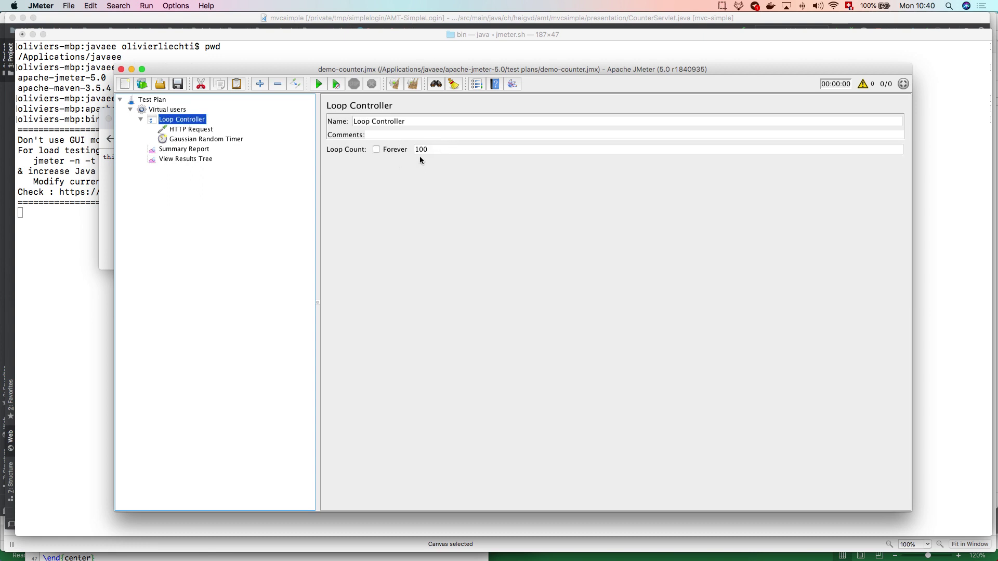
{"action": "left_click", "coordinate": [191, 131]}
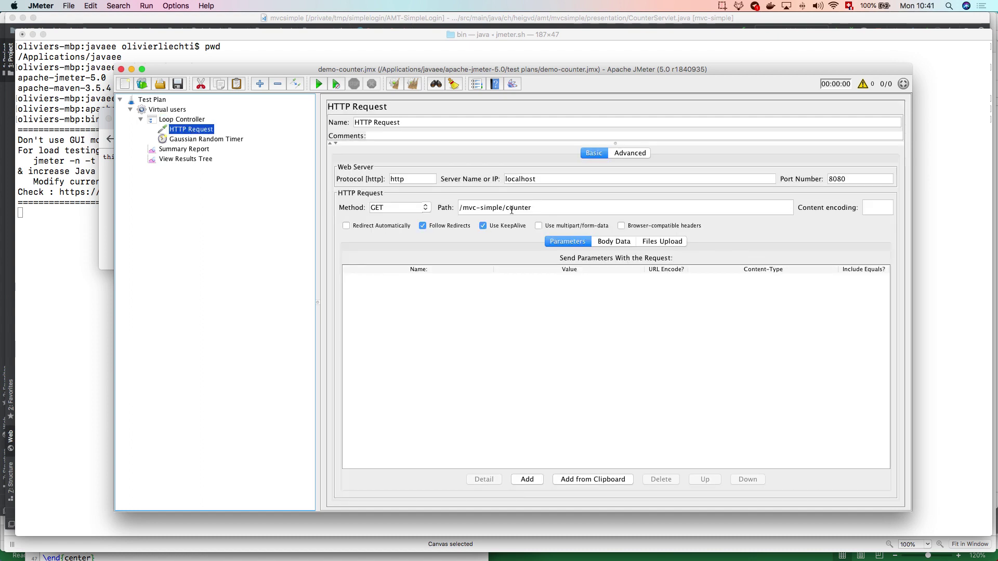
{"action": "left_click", "coordinate": [197, 150]}
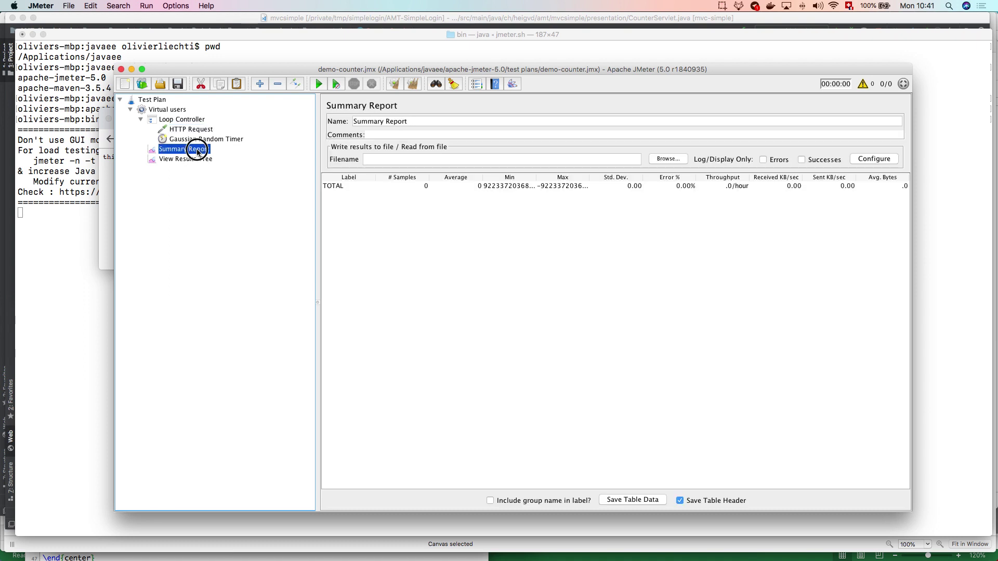
{"action": "left_click", "coordinate": [200, 141]}
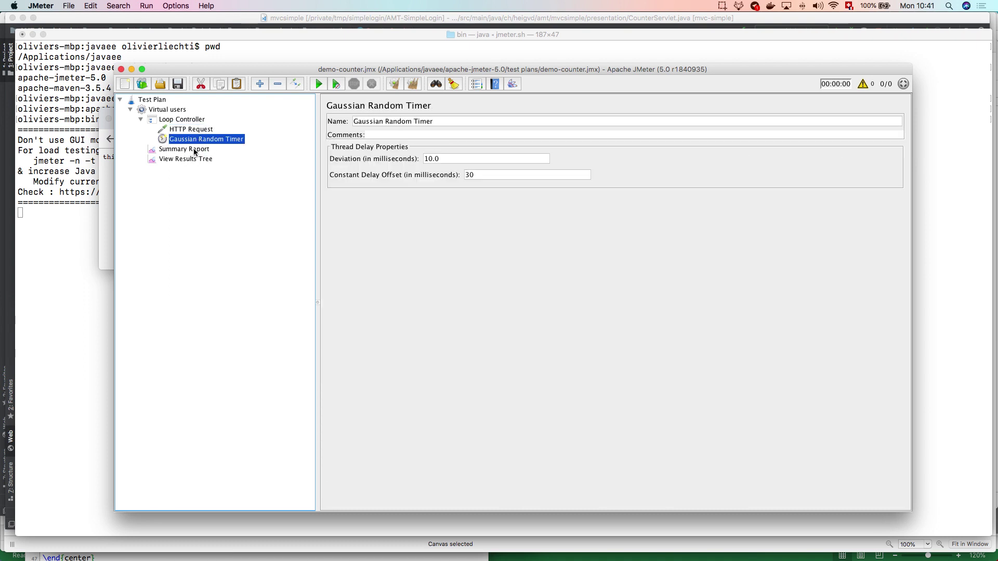
Switch to Chrome, reset the counter by loading localhost:8080/mvc-simple/counter?command=reset, and move the browser window clear of the test plan tree.
{"action": "left_click", "coordinate": [104, 191]}
{"action": "left_click", "coordinate": [332, 140]}
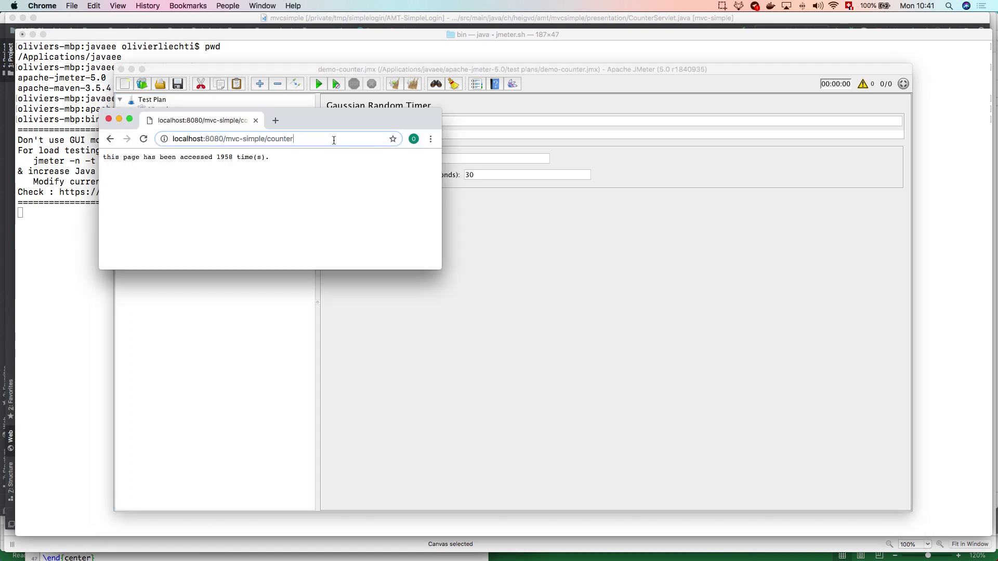
{"action": "type", "text": "?"}
{"action": "key", "text": "Right"}
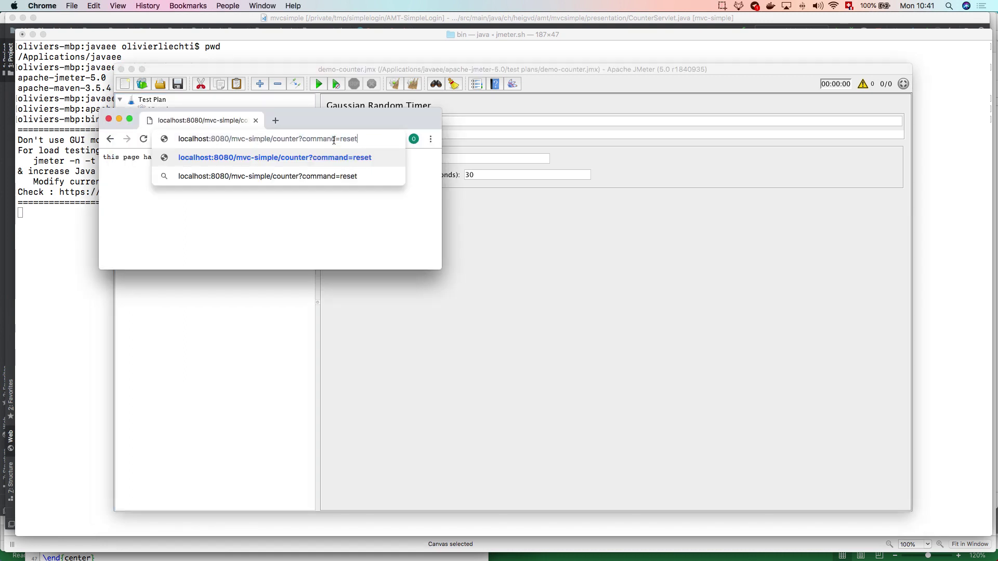
{"action": "key", "text": "Return"}
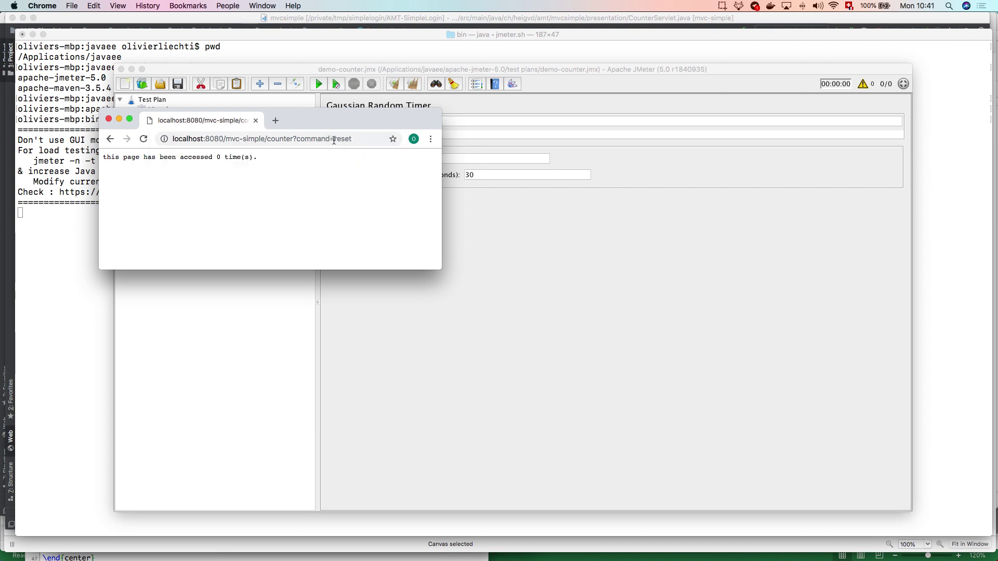
{"action": "left_click_drag", "start_coordinate": [333, 126], "coordinate": [272, 236]}
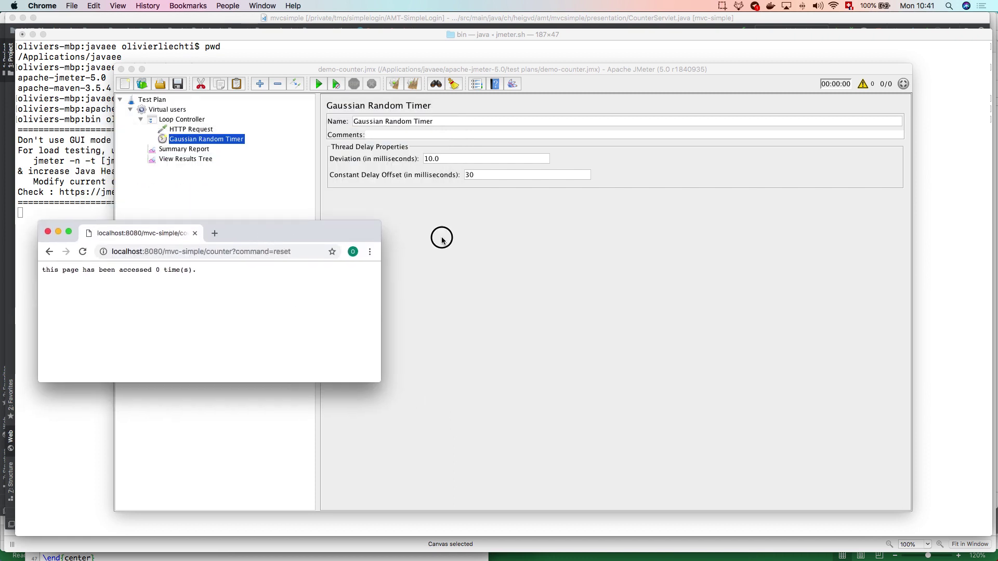
Return to JMeter, run the test plan and open its Summary Report.
{"action": "left_click", "coordinate": [442, 239]}
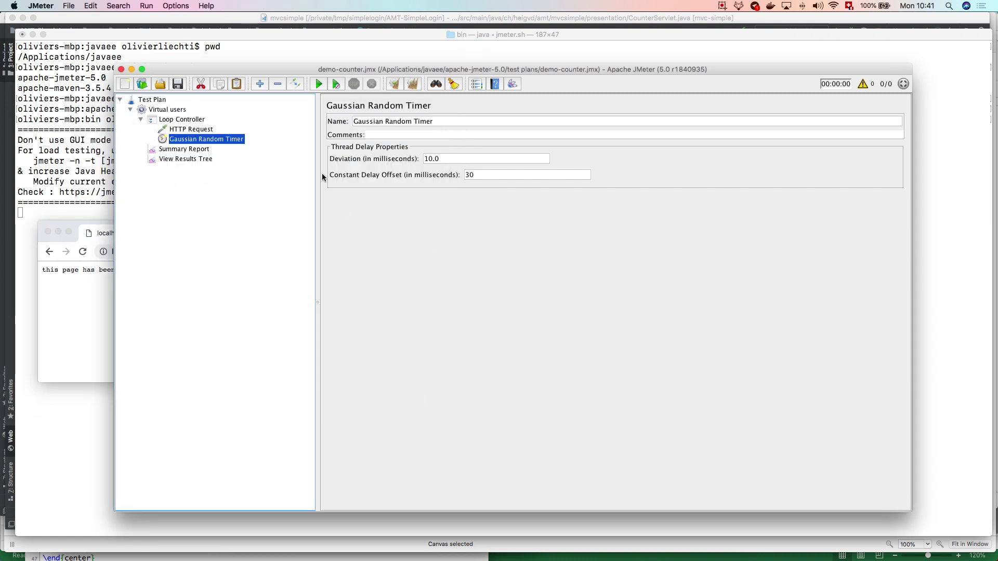
{"action": "left_click", "coordinate": [319, 85]}
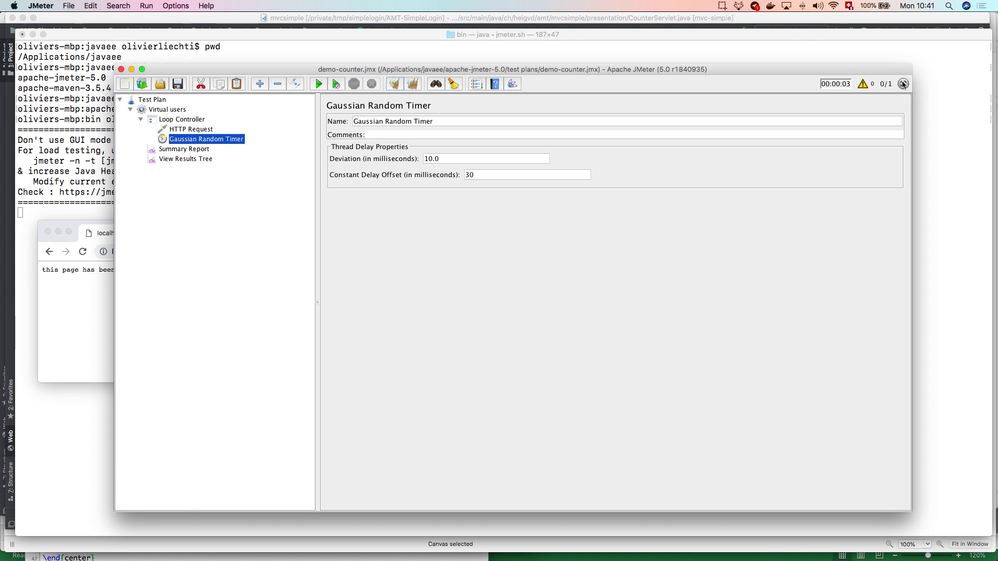
{"action": "left_click", "coordinate": [187, 150]}
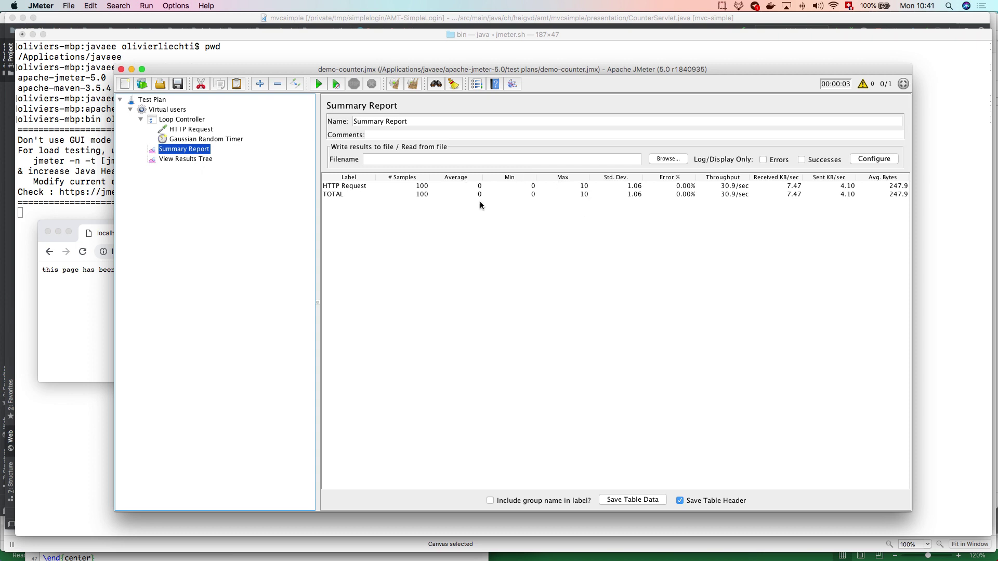
Open the View Results Tree listener and examine the sampler results of the first few HTTP requests.
{"action": "left_click", "coordinate": [181, 159]}
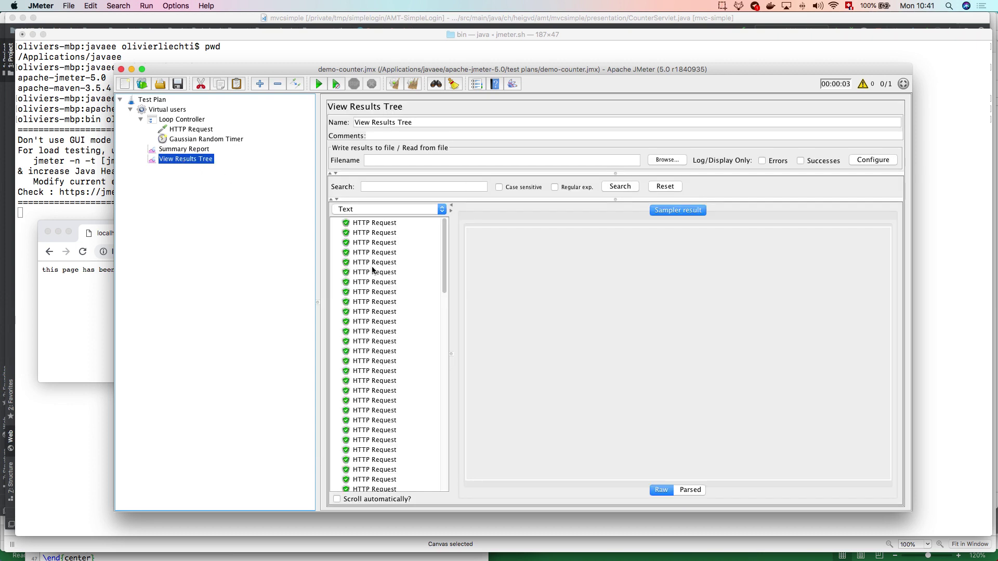
{"action": "scroll", "coordinate": [392, 243], "scroll_direction": "down", "scroll_amount": 2}
{"action": "scroll", "coordinate": [393, 243], "scroll_direction": "down", "scroll_amount": 3}
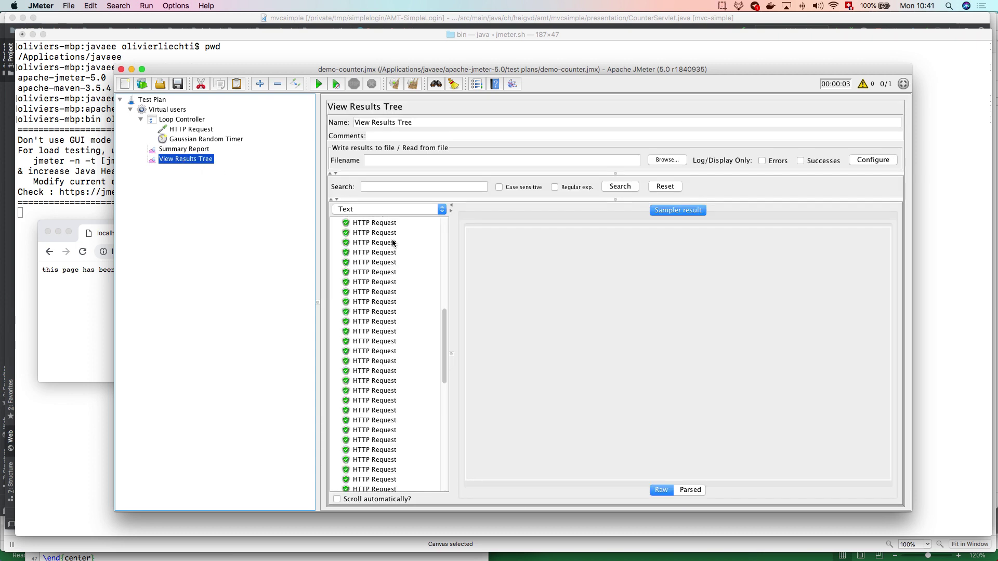
{"action": "scroll", "coordinate": [379, 234], "scroll_direction": "up", "scroll_amount": 6}
{"action": "left_click", "coordinate": [377, 223]}
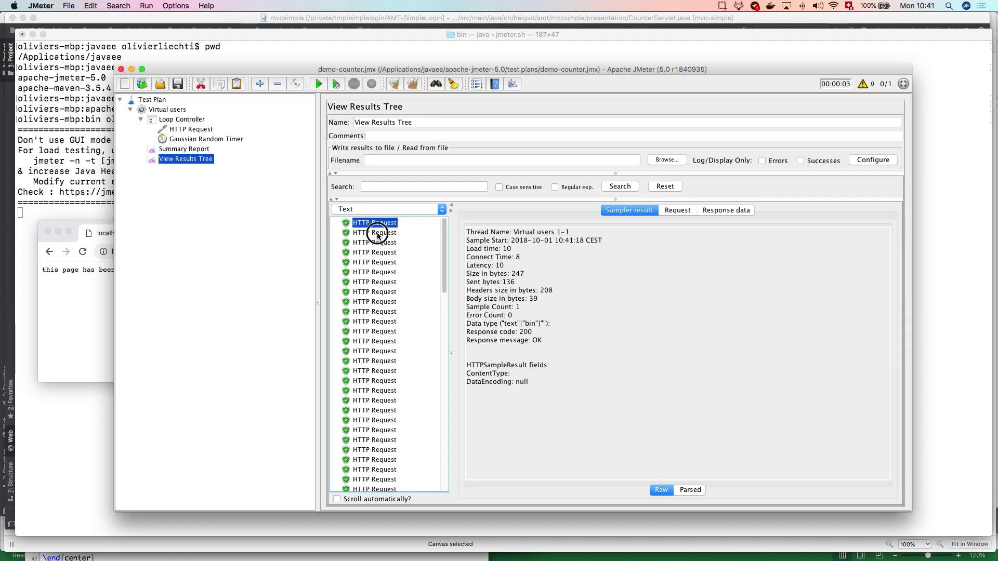
{"action": "left_click", "coordinate": [377, 233]}
{"action": "left_click", "coordinate": [377, 252]}
{"action": "scroll", "coordinate": [379, 260], "scroll_direction": "down", "scroll_amount": 10}
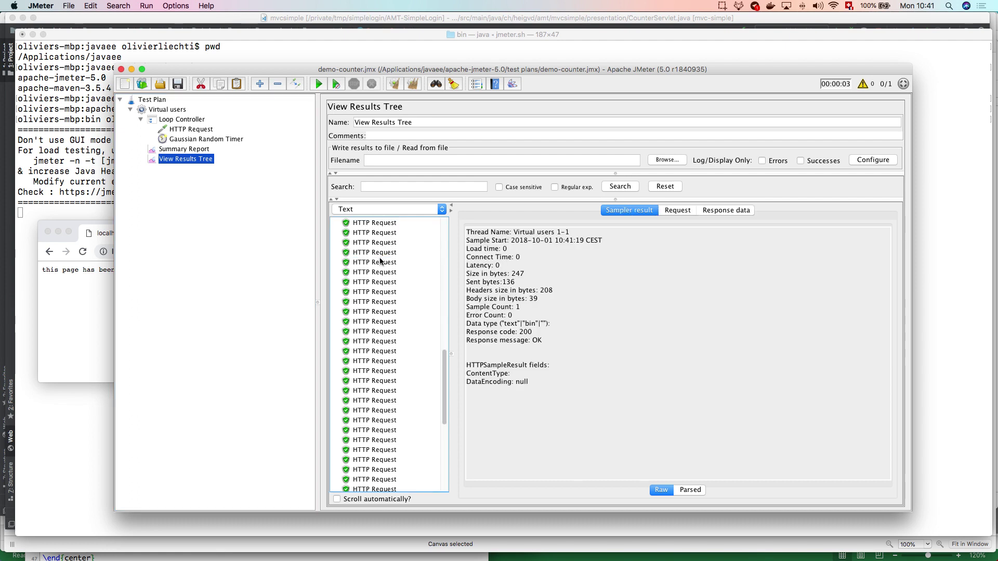
Show the response body of the last HTTP request and step back through the responses preceding it.
{"action": "left_click", "coordinate": [377, 487]}
{"action": "left_click", "coordinate": [720, 211]}
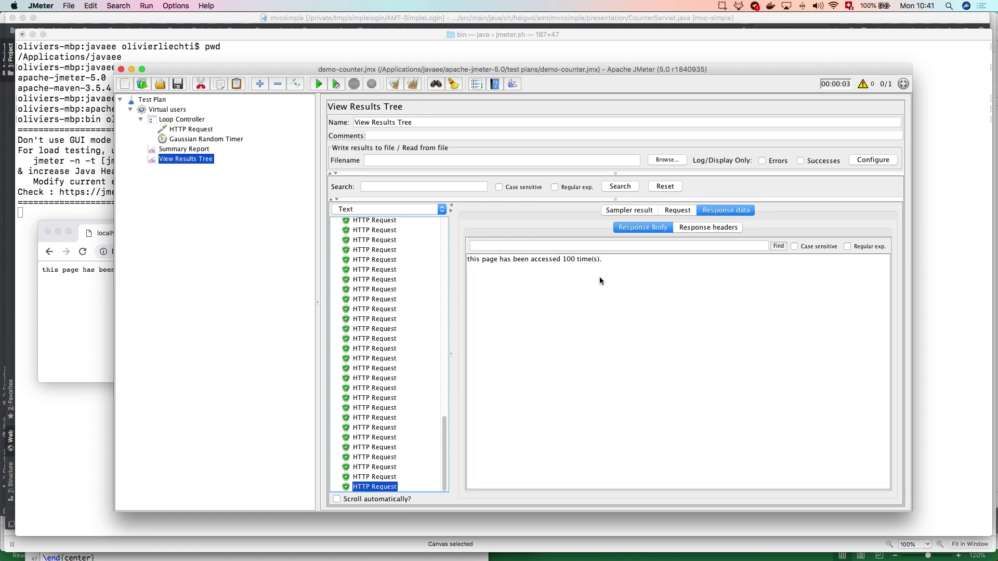
{"action": "left_click", "coordinate": [383, 478]}
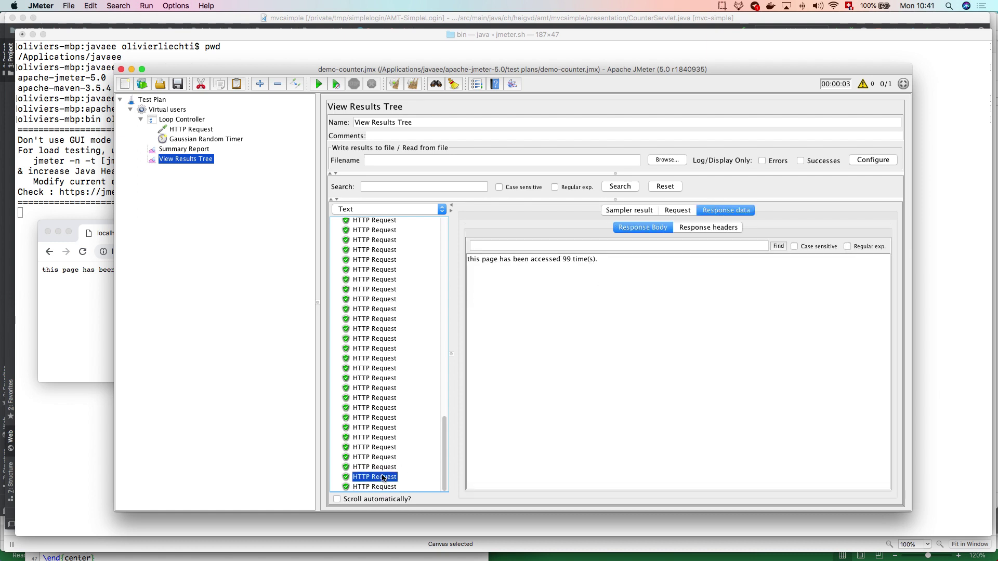
{"action": "key", "text": "Up"}
{"action": "key", "text": "Up"}
{"action": "key", "text": "Up"}
{"action": "key", "text": "Up"}
{"action": "key", "text": "Up"}
{"action": "key", "text": "Up"}
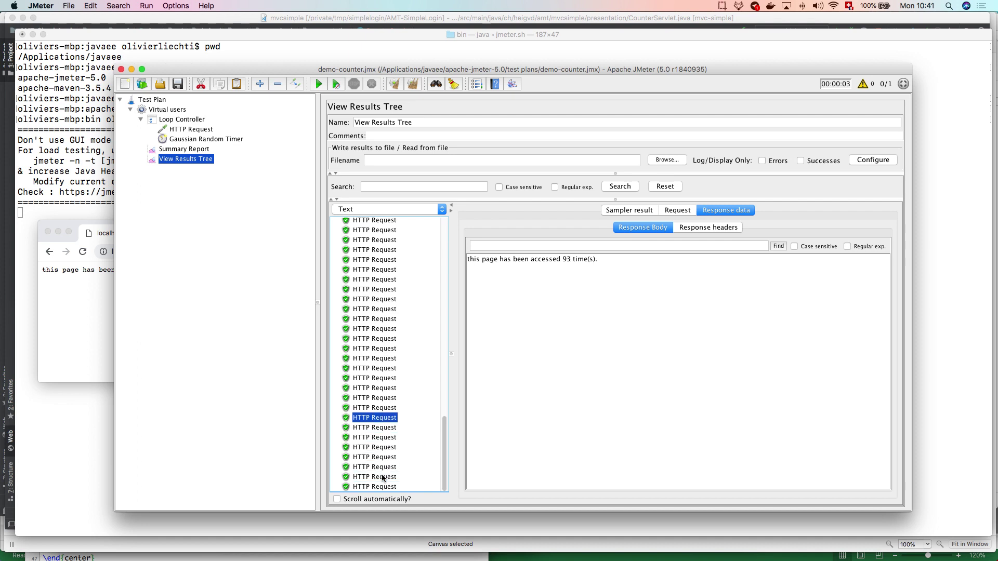
Compare the response bodies of the first two HTTP requests with those of the final ones in the results list.
{"action": "scroll", "coordinate": [359, 440], "scroll_direction": "up", "scroll_amount": 15}
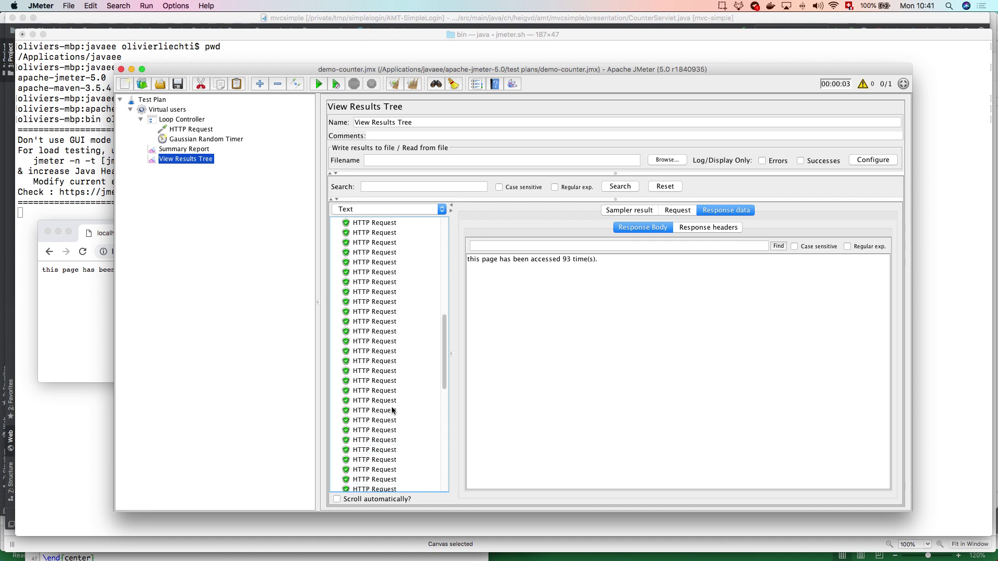
{"action": "left_click", "coordinate": [371, 223]}
{"action": "left_click", "coordinate": [374, 233]}
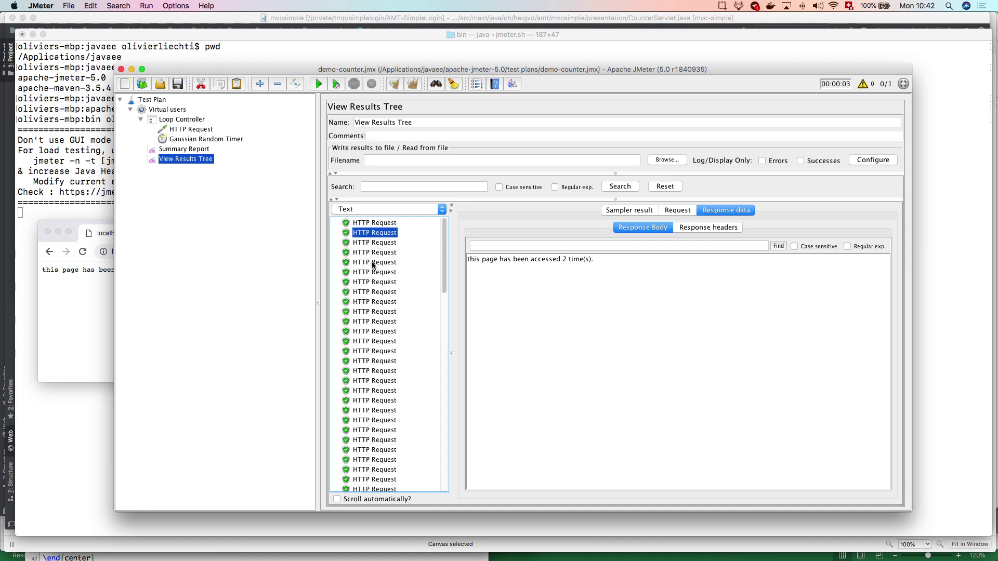
{"action": "scroll", "coordinate": [376, 263], "scroll_direction": "down", "scroll_amount": 15}
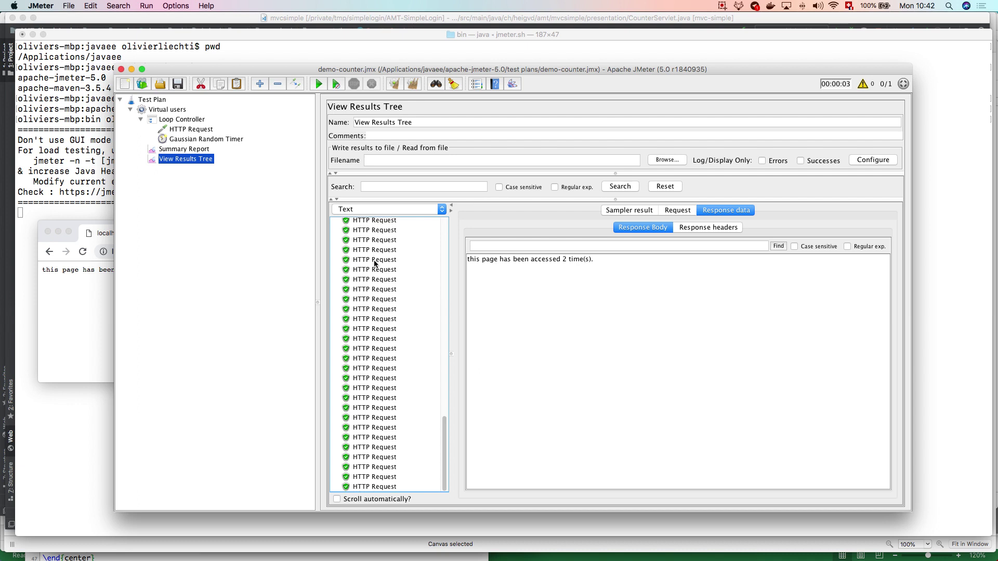
{"action": "left_click", "coordinate": [391, 487]}
{"action": "left_click", "coordinate": [391, 477]}
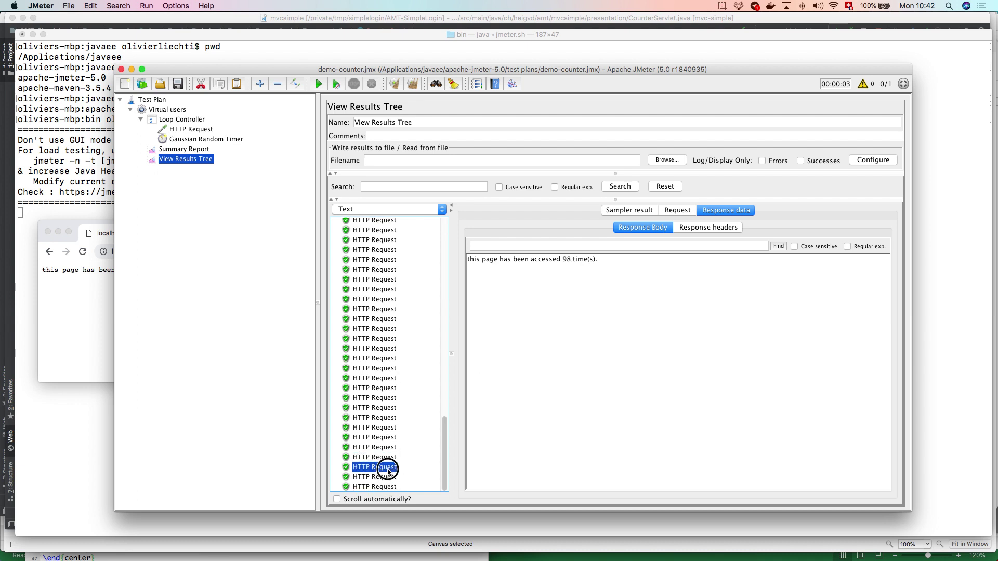
{"action": "left_click", "coordinate": [387, 487]}
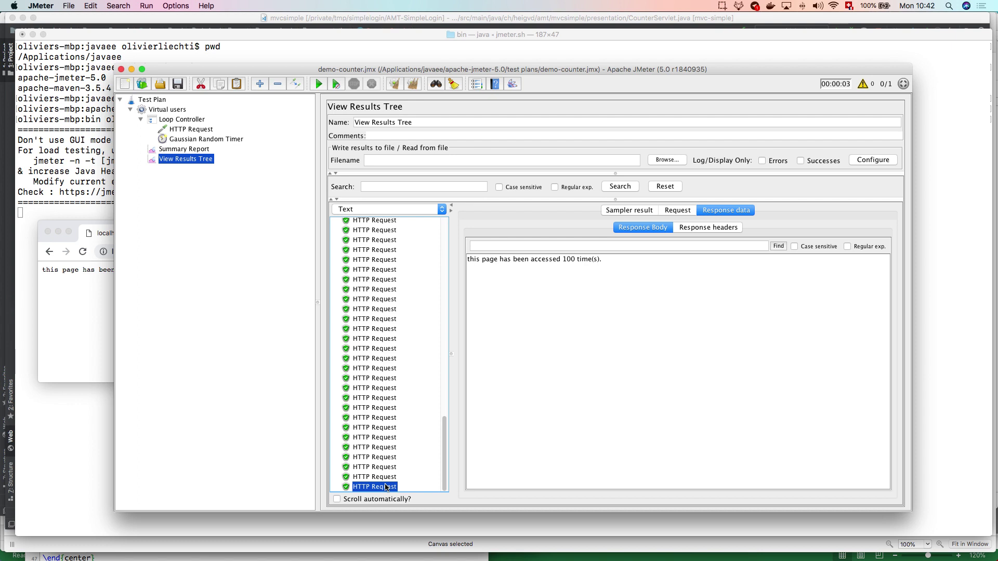
Clear all recorded test results, and reset the counter in Chrome by reloading localhost:8080/mvc-simple/counter?command=reset.
{"action": "left_click", "coordinate": [412, 85]}
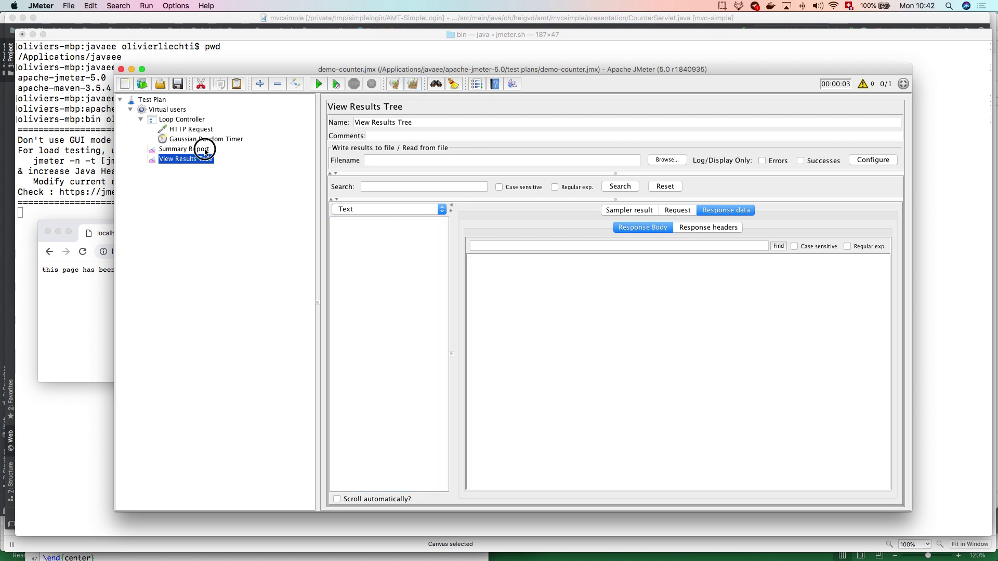
{"action": "left_click", "coordinate": [205, 150]}
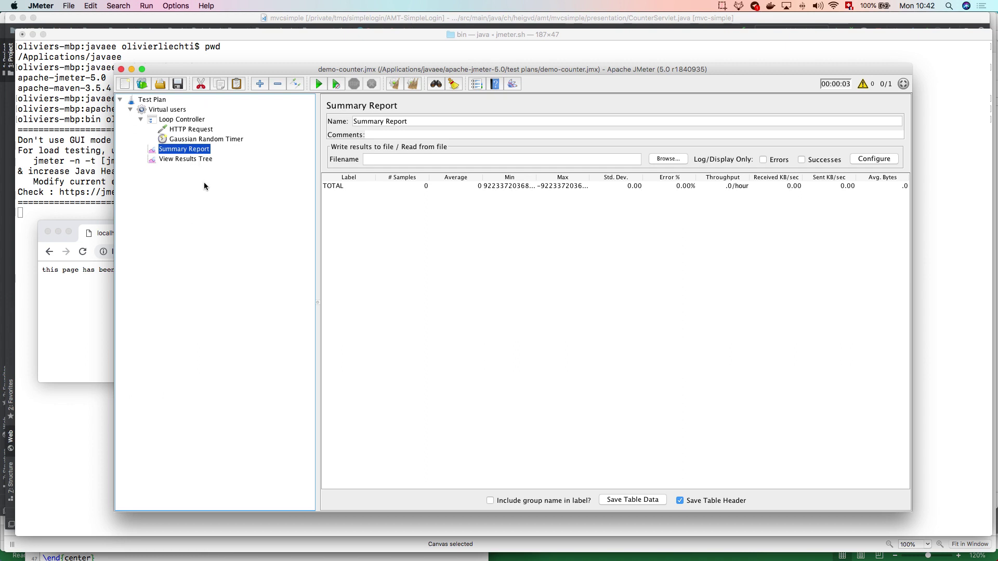
{"action": "left_click", "coordinate": [76, 286]}
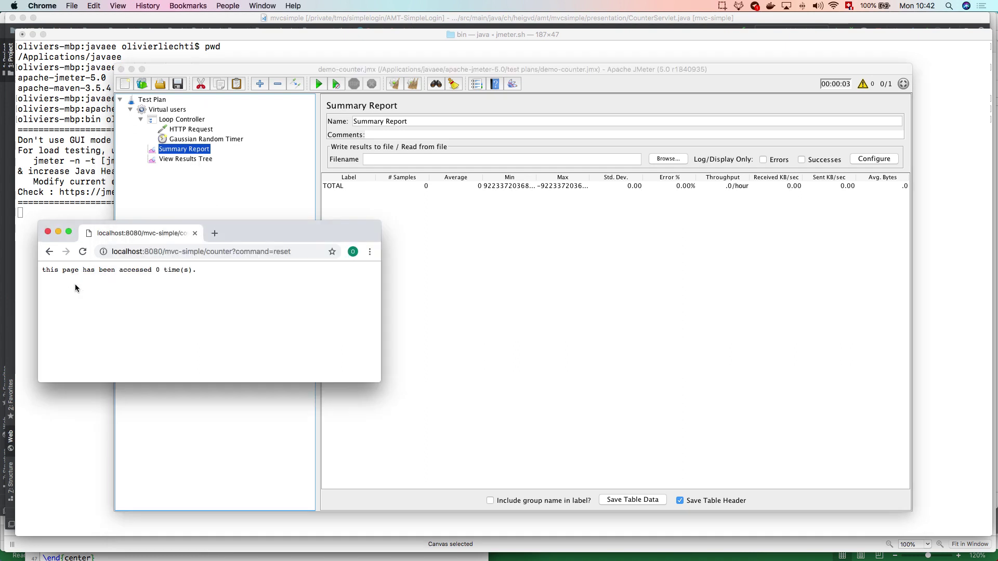
{"action": "left_click", "coordinate": [286, 251]}
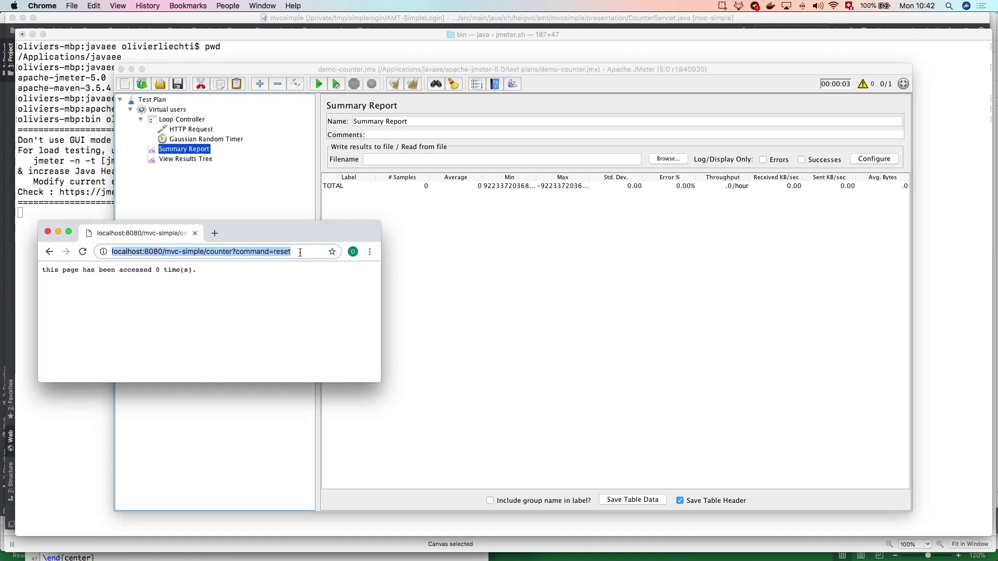
{"action": "key", "text": "Return"}
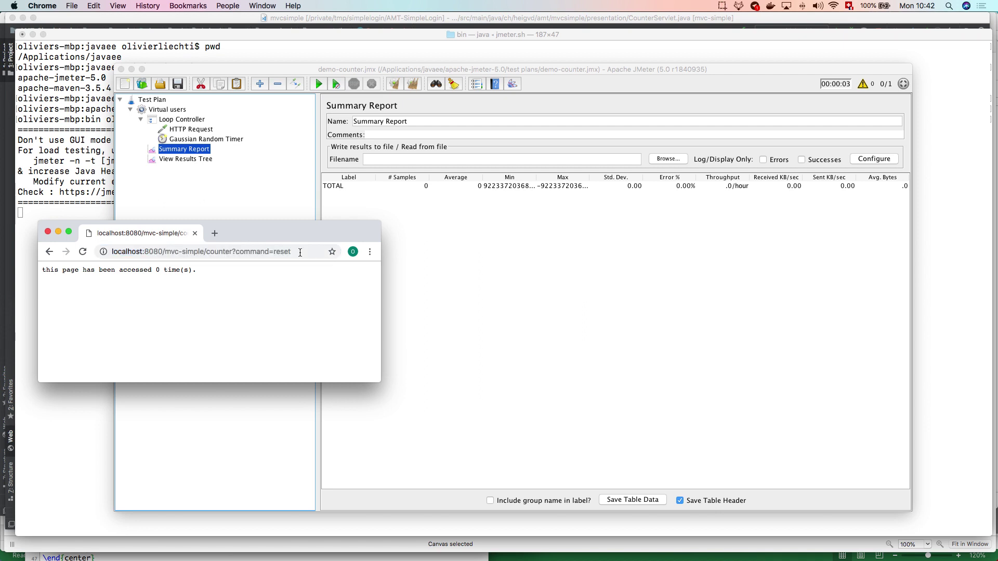
Return to JMeter and set the number of threads (users) of the Virtual users thread group to 20.
{"action": "left_click", "coordinate": [167, 111]}
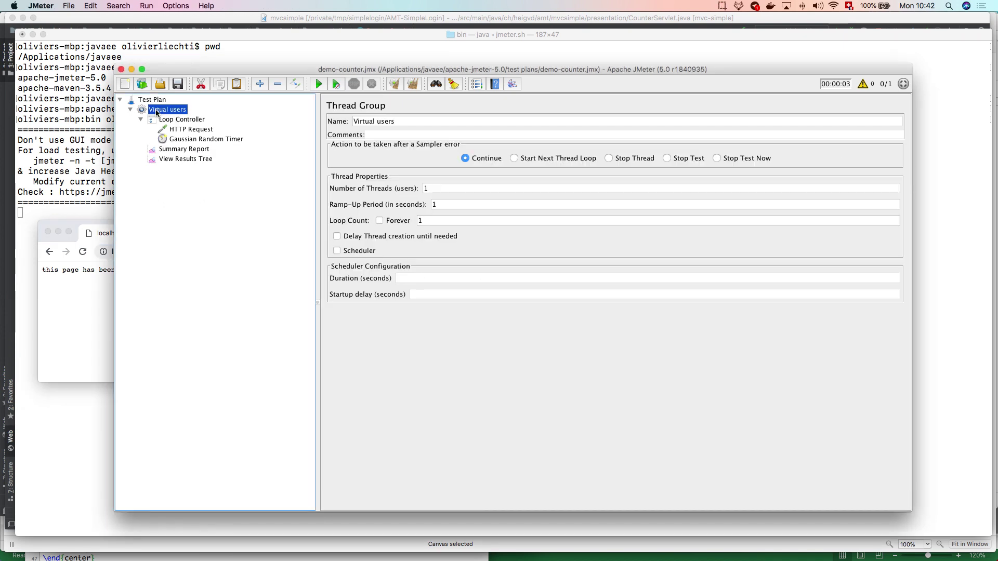
{"action": "right_click", "coordinate": [167, 111]}
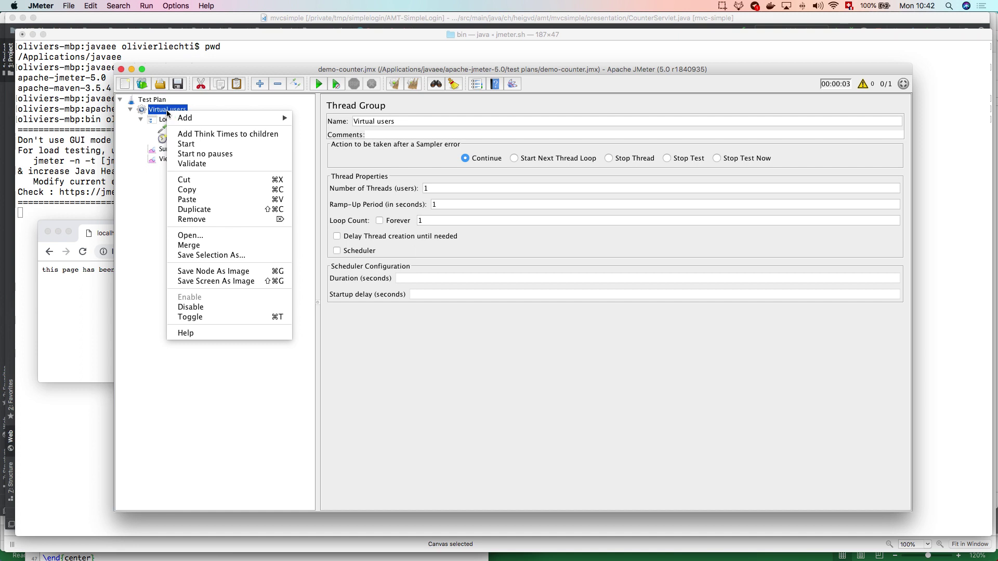
{"action": "left_click", "coordinate": [158, 109]}
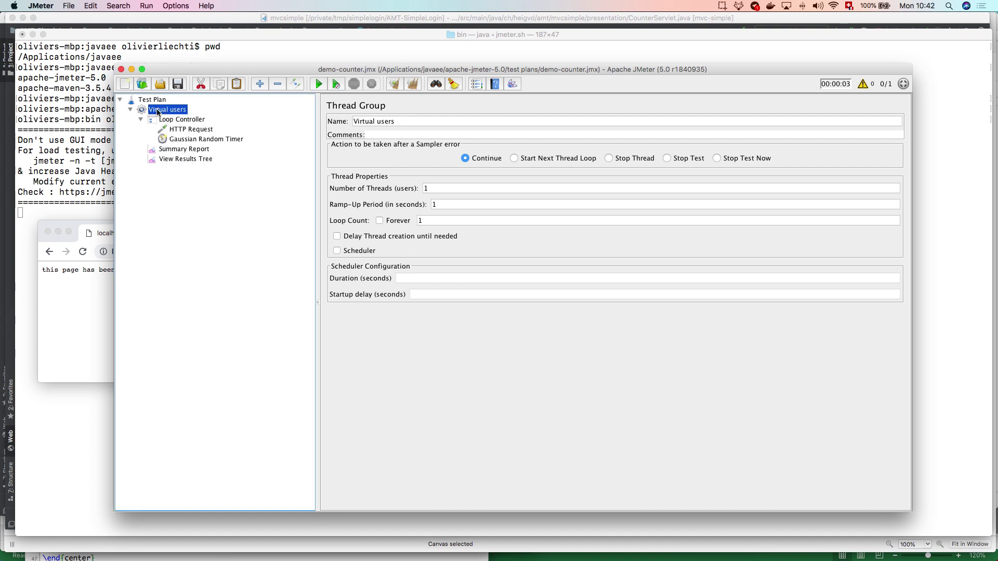
{"action": "double_click", "coordinate": [432, 223]}
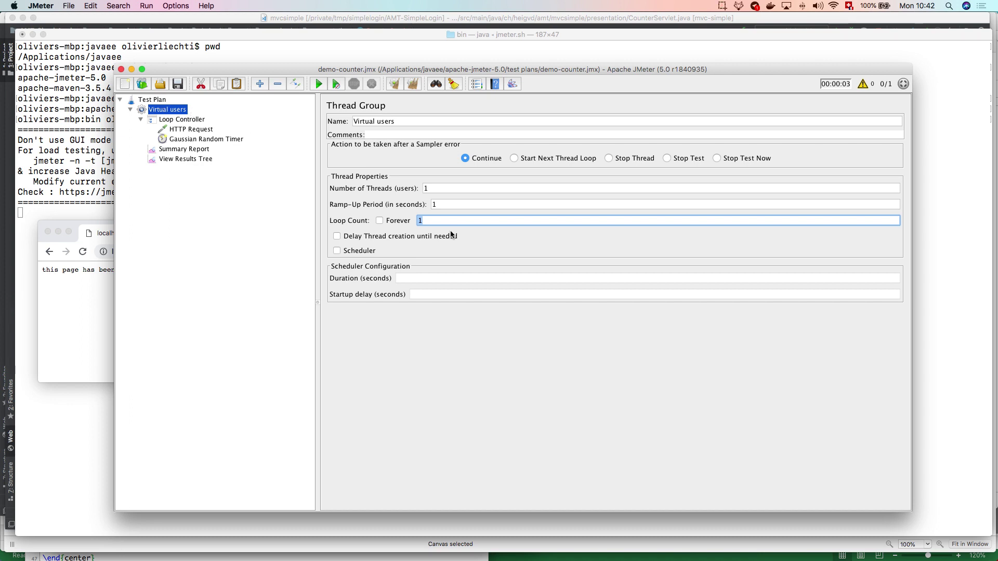
{"action": "double_click", "coordinate": [448, 189]}
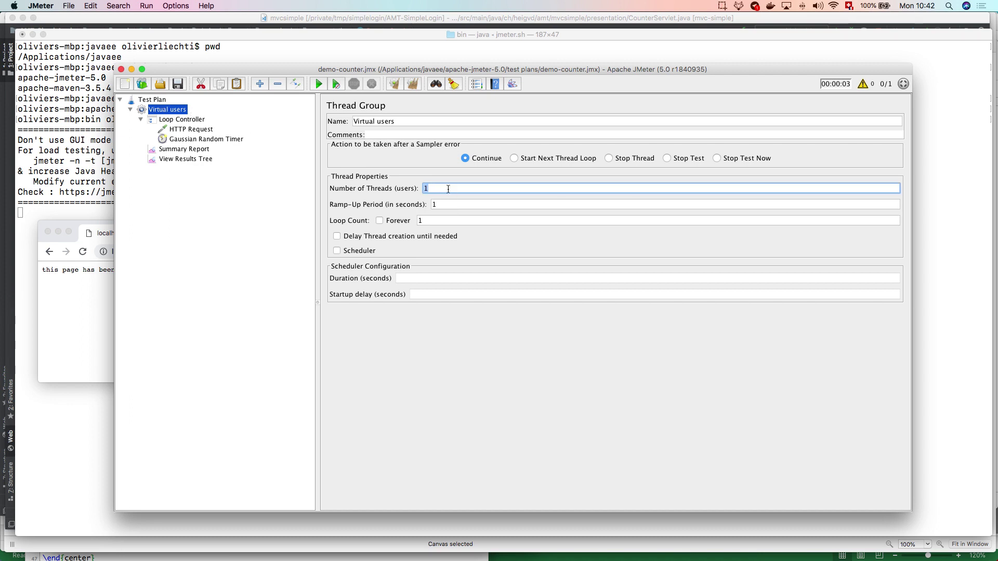
{"action": "type", "text": "20"}
Check the Loop Controller's loop count, run the test plan and open the Summary Report.
{"action": "left_click", "coordinate": [180, 124]}
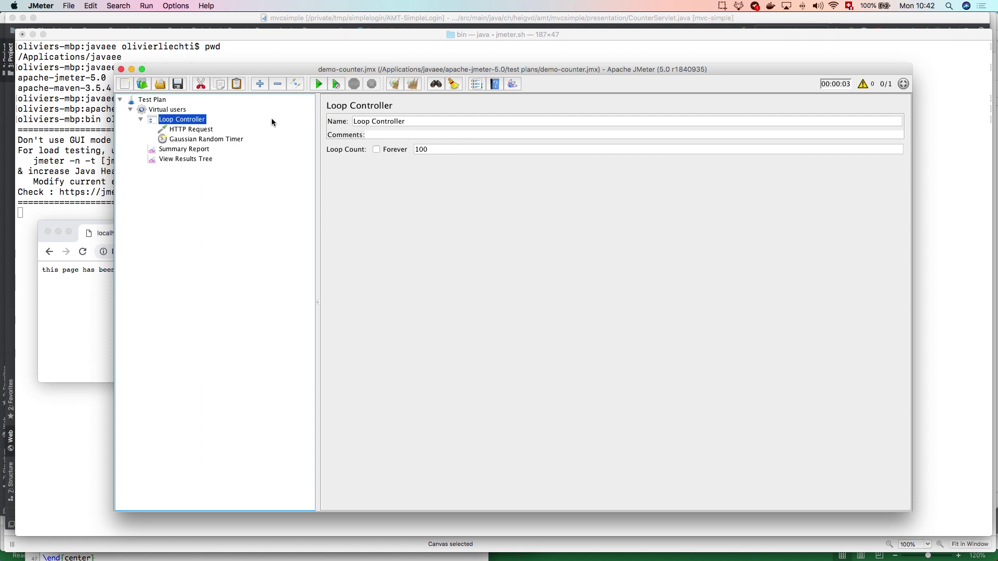
{"action": "left_click", "coordinate": [318, 85]}
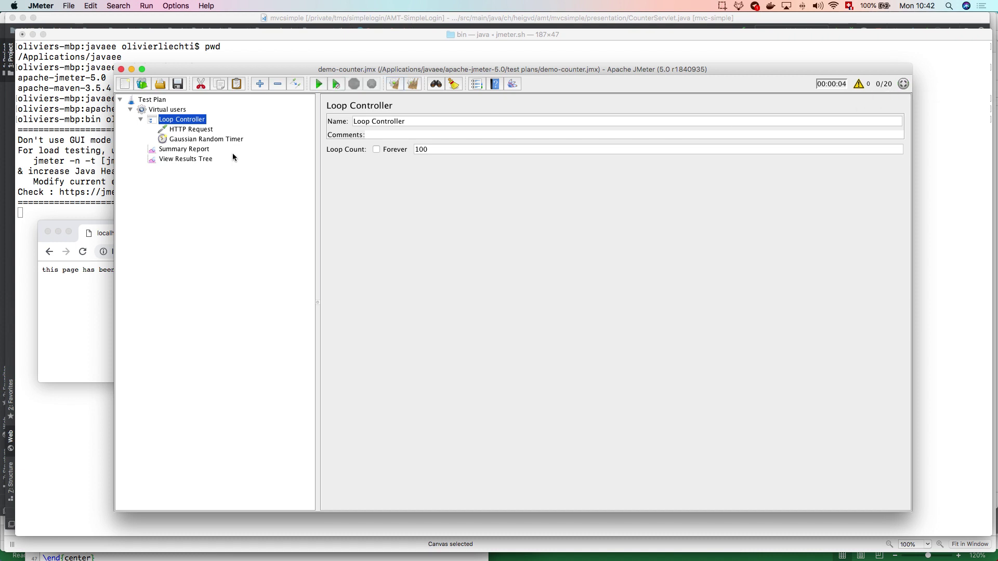
{"action": "left_click", "coordinate": [183, 149]}
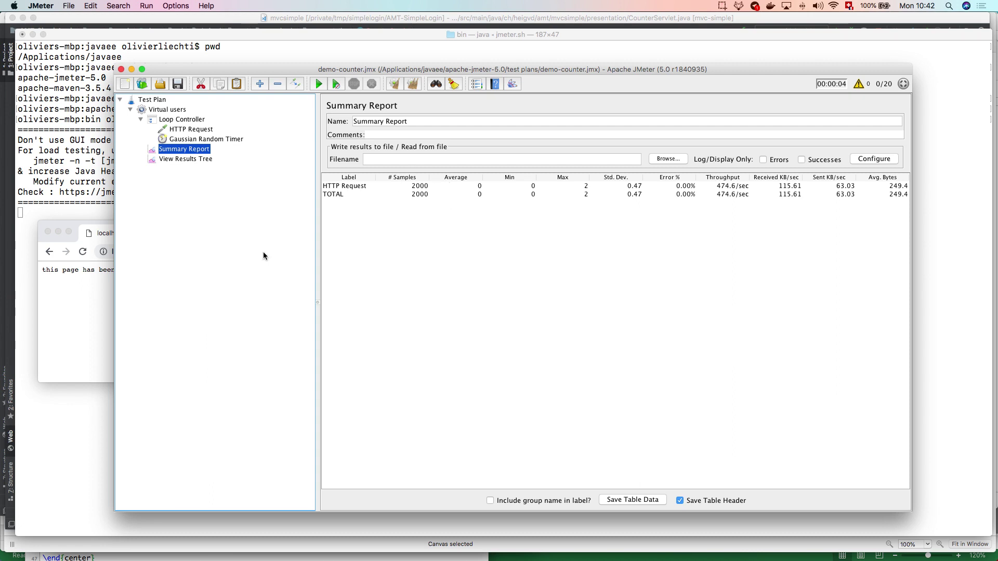
Switch to Chrome and load localhost:8080/mvc-simple/counter without the reset command to read the access count.
{"action": "left_click", "coordinate": [104, 301]}
{"action": "left_click", "coordinate": [236, 251]}
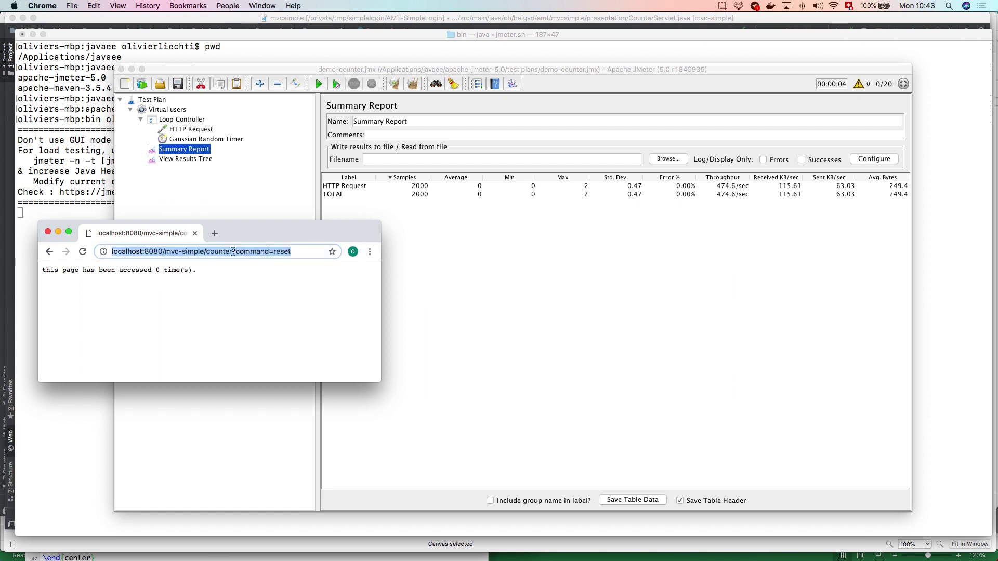
{"action": "left_click", "coordinate": [232, 252]}
{"action": "left_click_drag", "start_coordinate": [233, 251], "coordinate": [305, 252]}
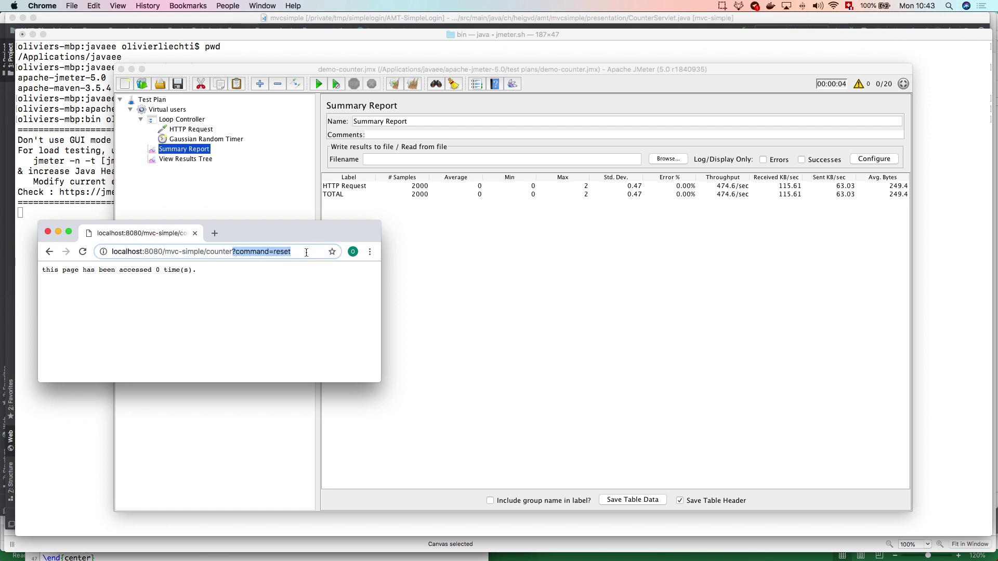
{"action": "key", "text": "BackSpace"}
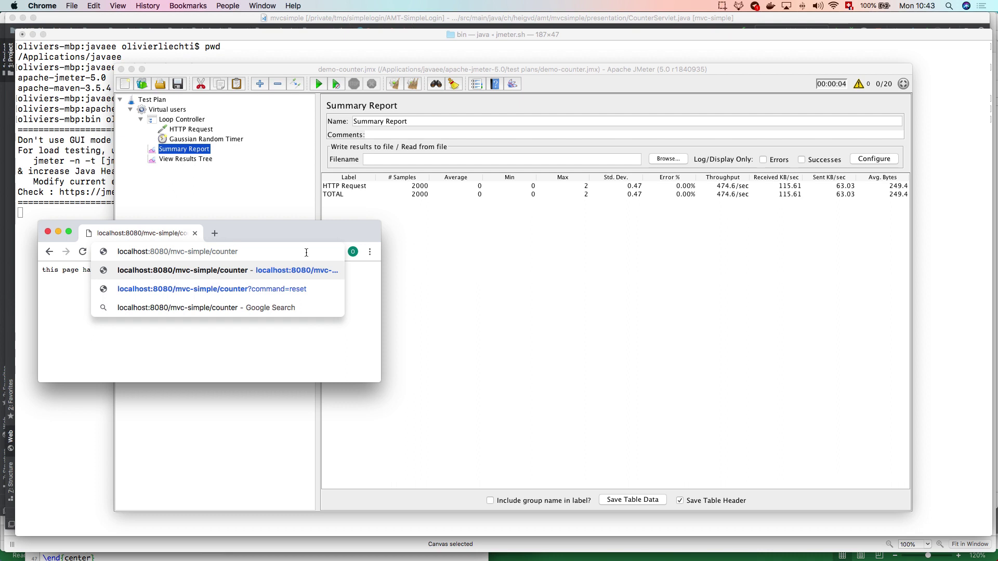
{"action": "key", "text": "Return"}
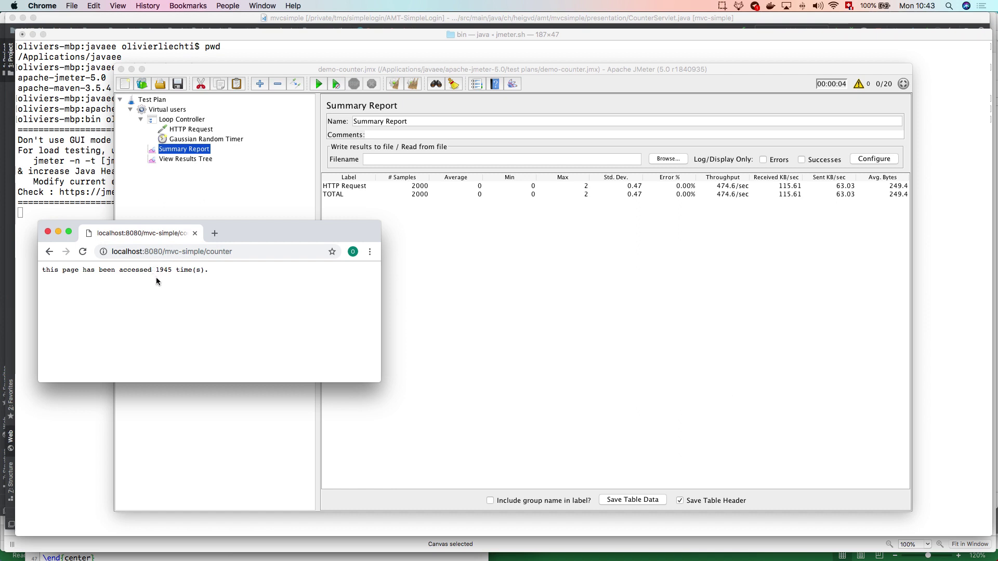
Clear all results in JMeter, reset the counter in Chrome through localhost:8080/mvc-simple/counter?command=reset, and return to JMeter.
{"action": "left_click", "coordinate": [526, 260]}
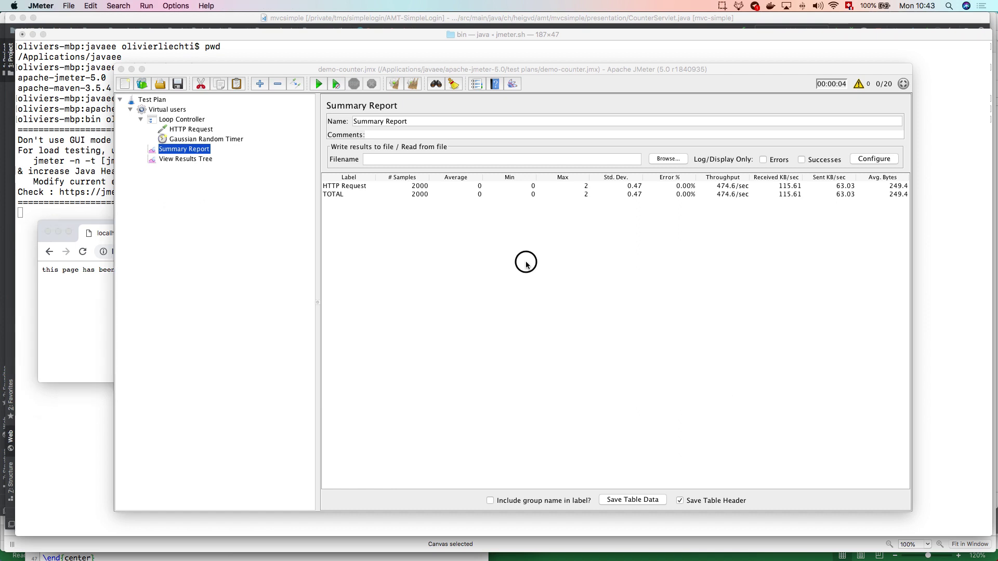
{"action": "left_click", "coordinate": [416, 82]}
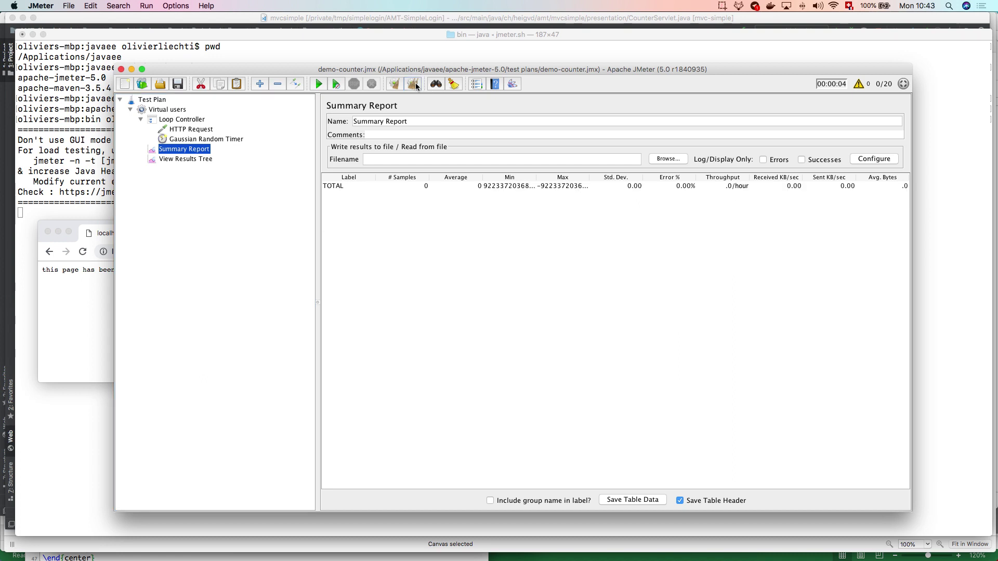
{"action": "left_click", "coordinate": [96, 312]}
{"action": "left_click", "coordinate": [319, 253]}
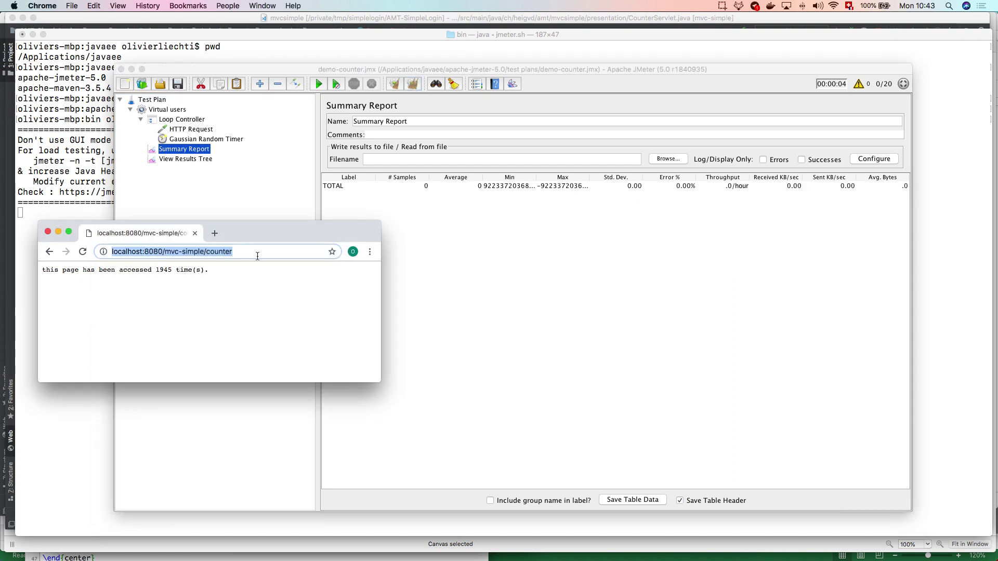
{"action": "left_click", "coordinate": [256, 254]}
{"action": "type", "text": "?"}
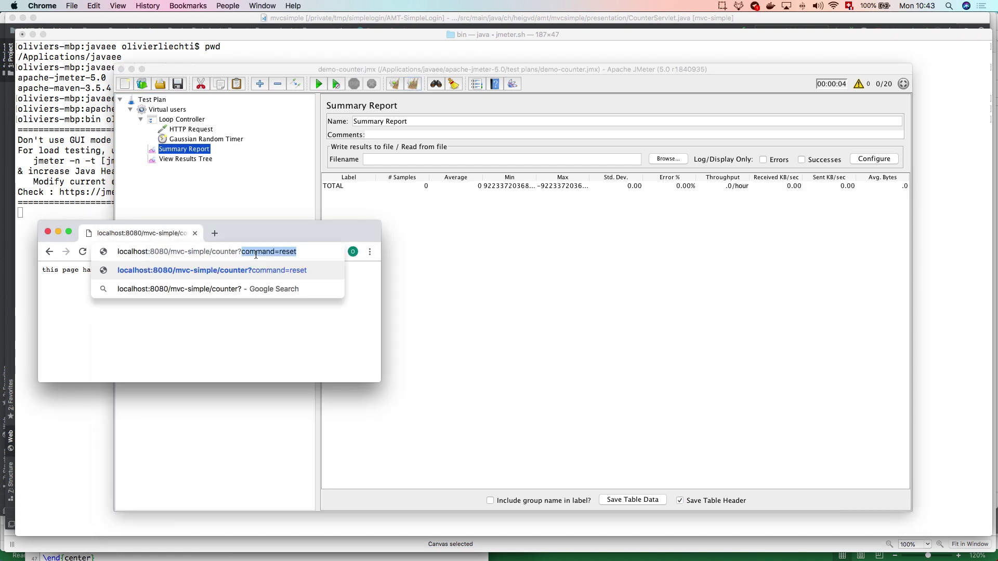
{"action": "key", "text": "Right"}
{"action": "key", "text": "Return"}
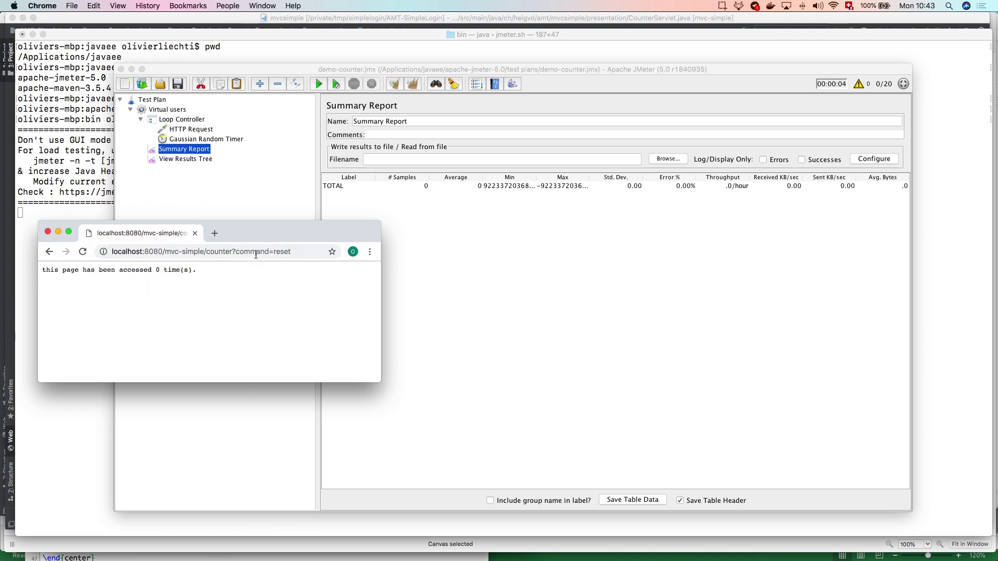
{"action": "left_click", "coordinate": [450, 241]}
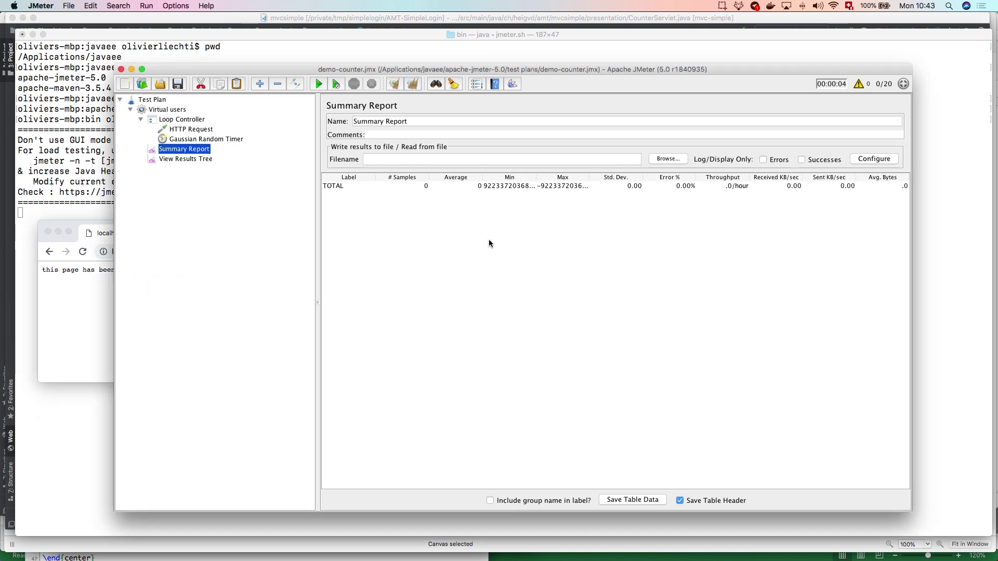
Run the test plan again, switch to Chrome and load localhost:8080/mvc-simple/counter without the reset command to compare the access count.
{"action": "left_click", "coordinate": [320, 84]}
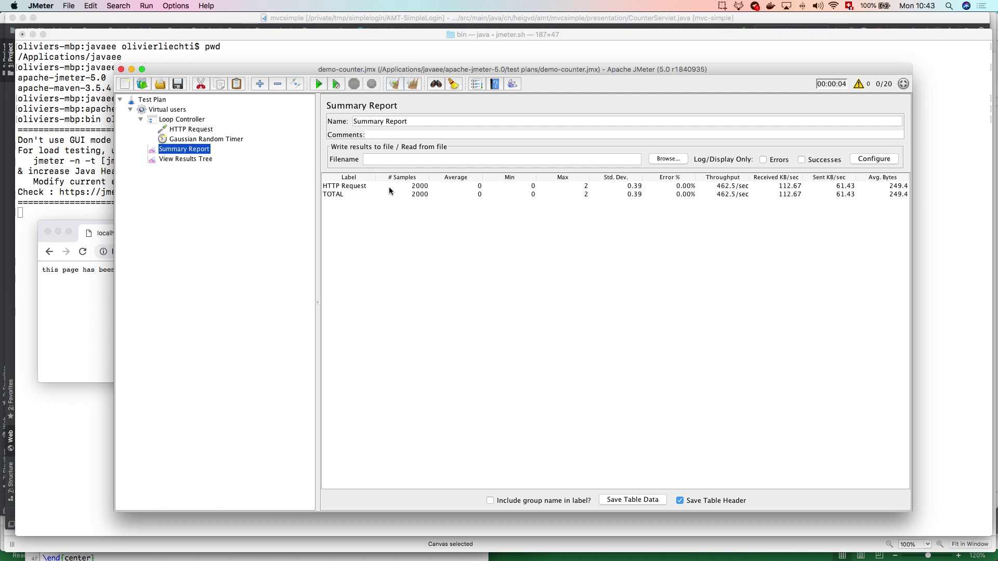
{"action": "left_click", "coordinate": [85, 270]}
{"action": "left_click", "coordinate": [229, 254]}
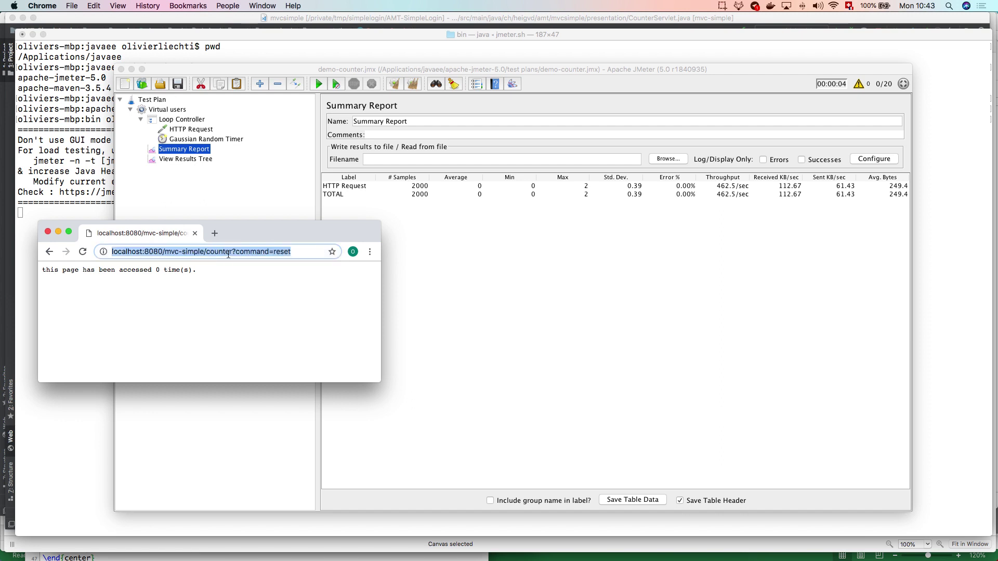
{"action": "left_click", "coordinate": [228, 254]}
{"action": "left_click_drag", "start_coordinate": [232, 254], "coordinate": [309, 253]}
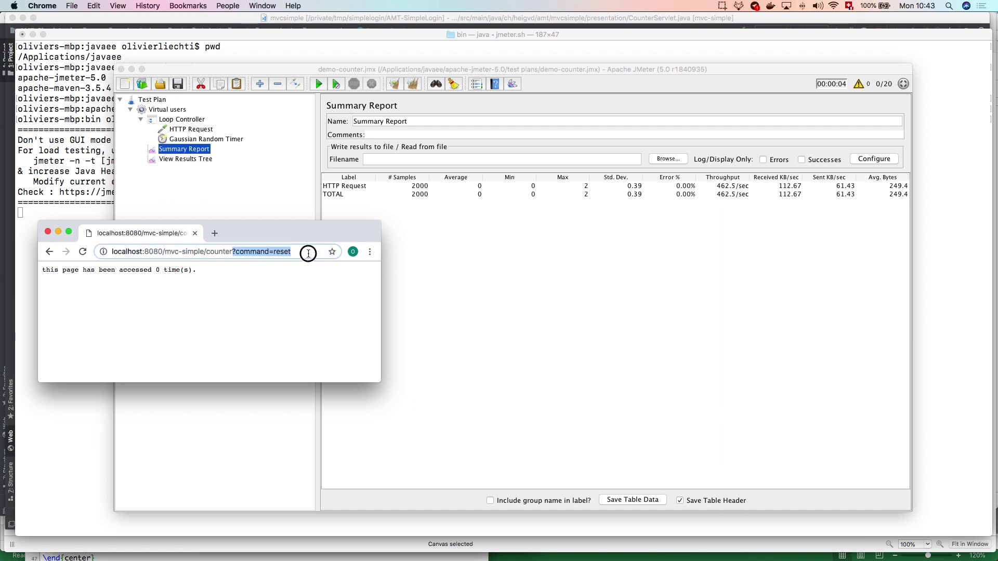
{"action": "key", "text": "BackSpace"}
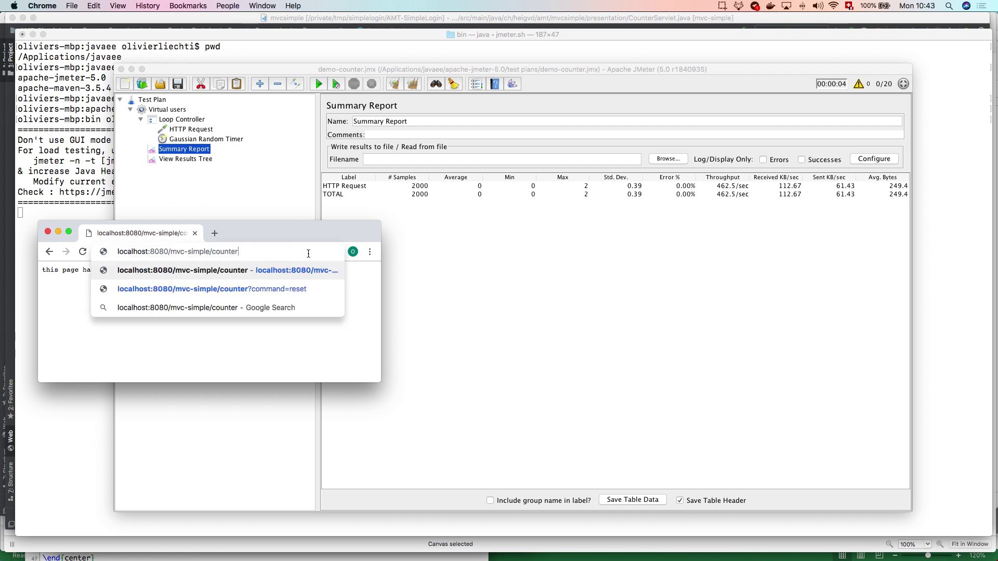
{"action": "key", "text": "Return"}
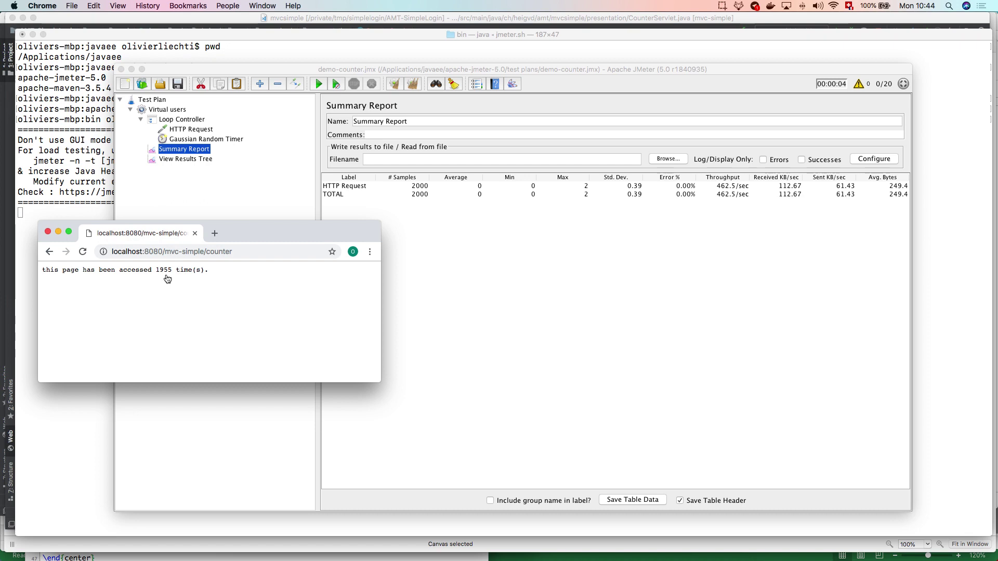
Switch to IntelliJ IDEA, examine how the doGet method of CounterServlet resets and increments the counter, and return to JMeter.
{"action": "key", "text": "super+Tab"}
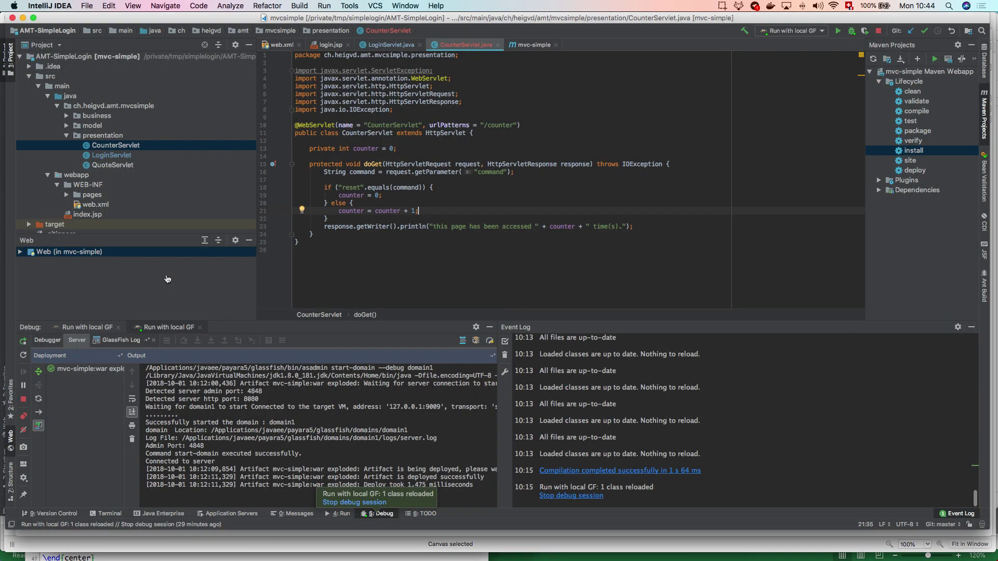
{"action": "left_click", "coordinate": [391, 196]}
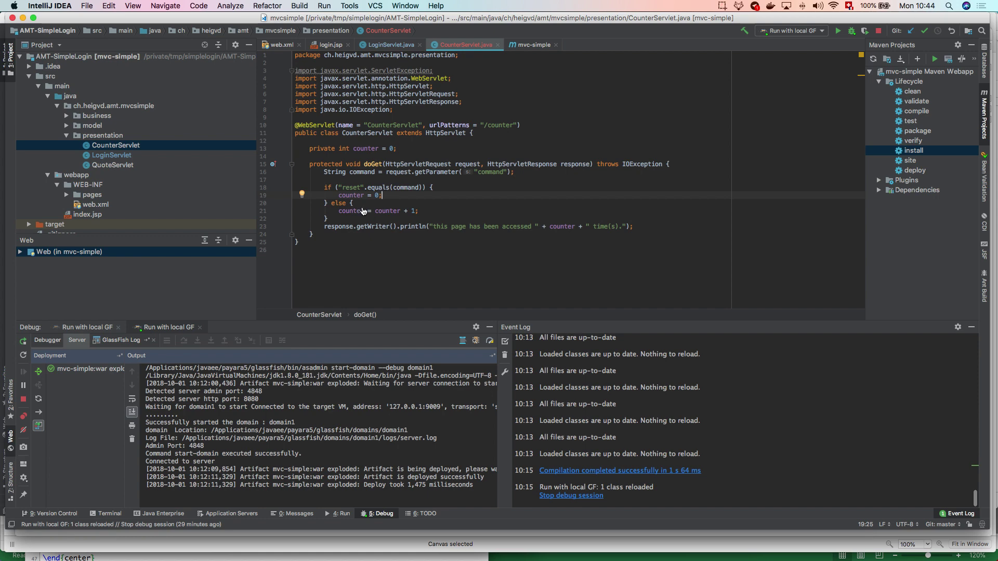
{"action": "key", "text": "super+Tab"}
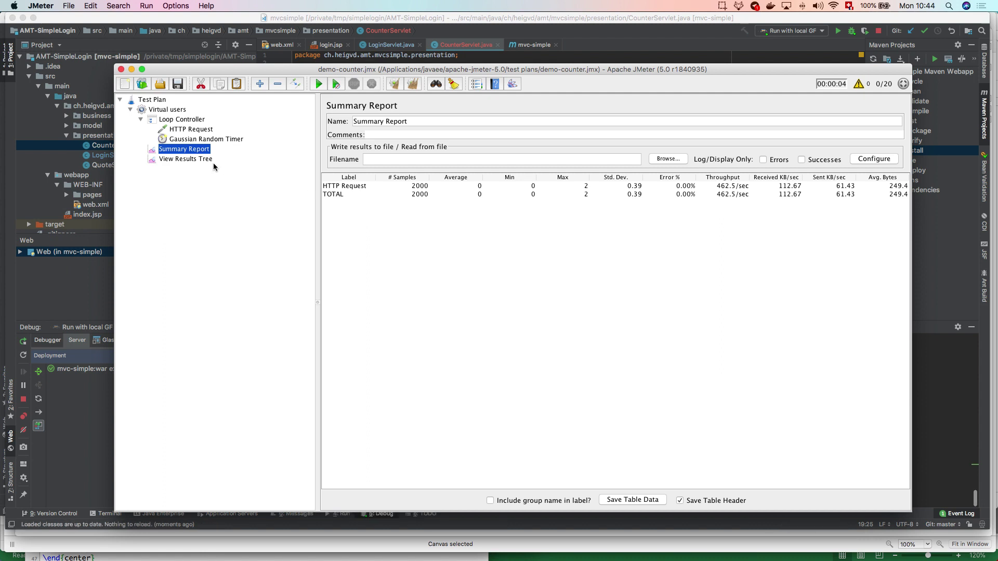